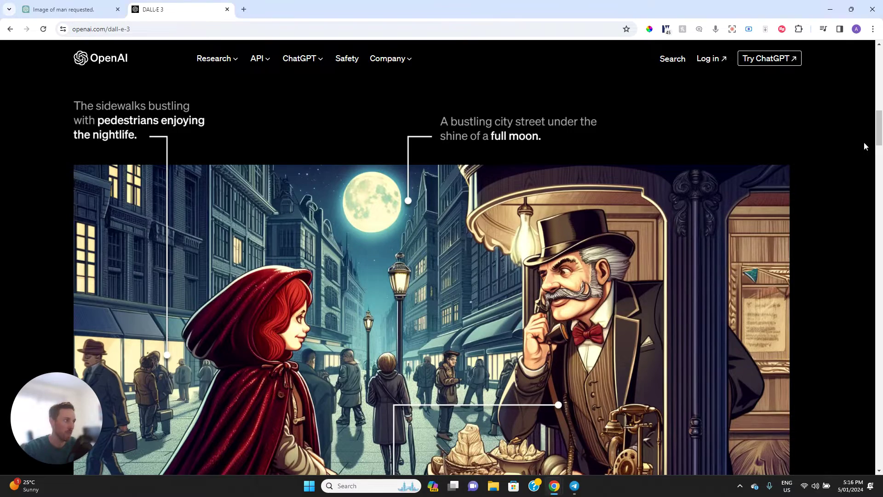
Step: Drag along the right edge of the browser window
{"action": "left_click_drag", "start_coordinate": [880, 132], "coordinate": [868, 65]}
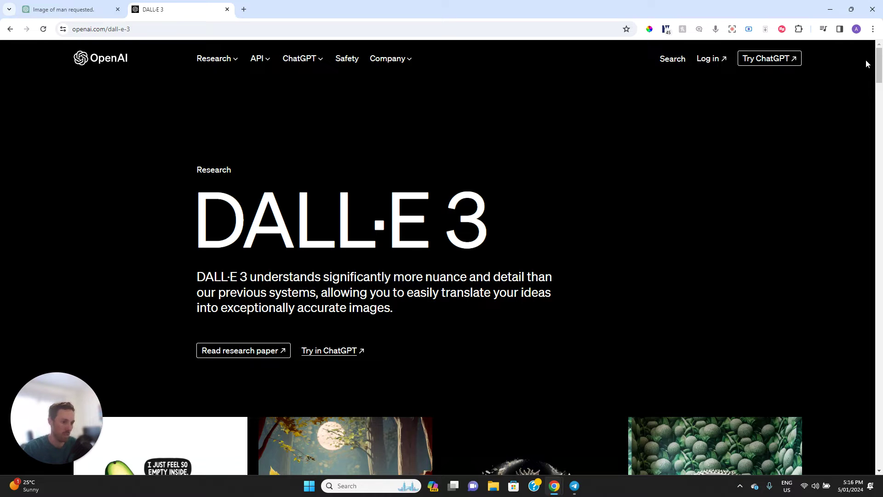
{"action": "left_click_drag", "start_coordinate": [880, 63], "coordinate": [880, 68]}
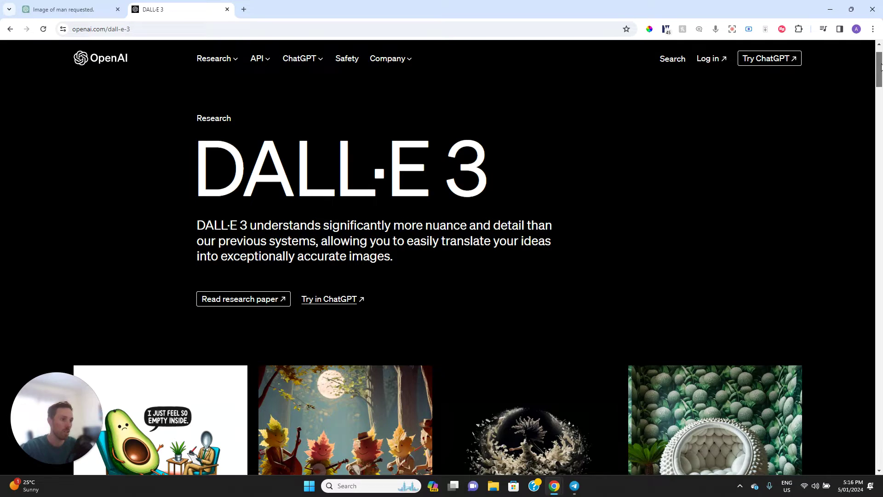
{"action": "left_click_drag", "start_coordinate": [880, 67], "coordinate": [880, 60]}
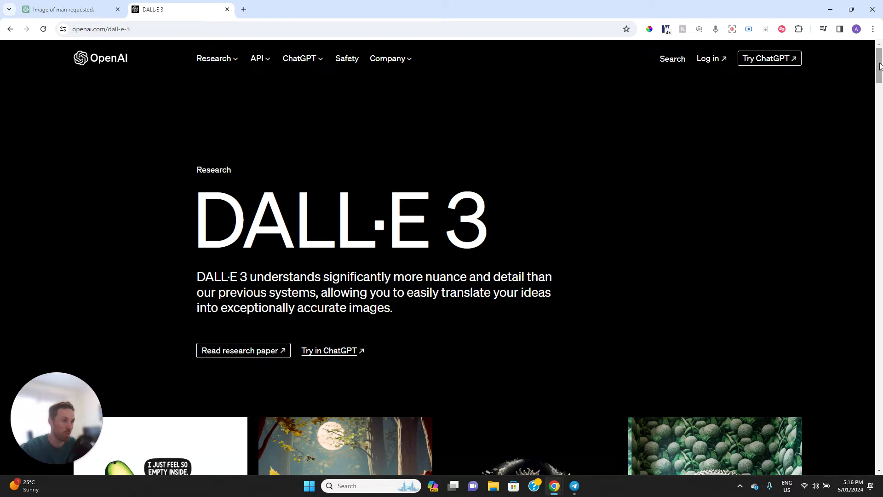
Step: Search Google for 'unsplash' in a new tab and open the Unsplash website
{"action": "left_click", "coordinate": [244, 9]}
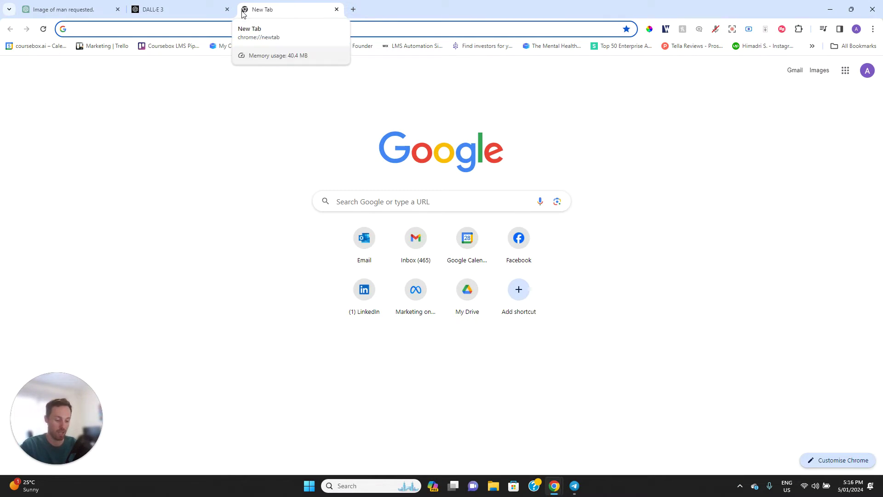
{"action": "type", "text": "unsplash"}
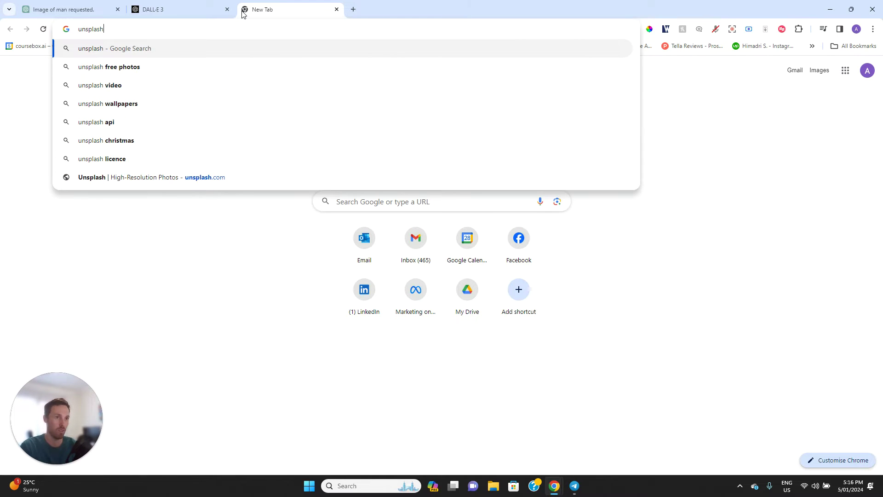
{"action": "key", "text": "Return"}
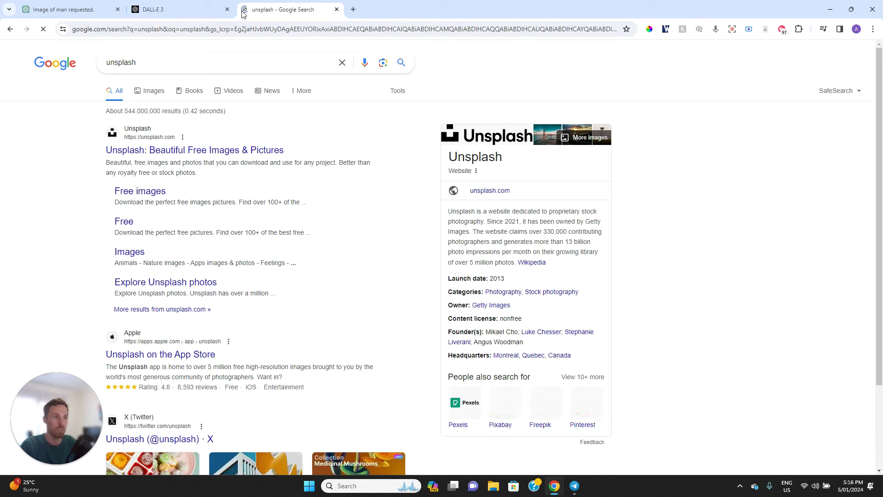
{"action": "left_click", "coordinate": [223, 151]}
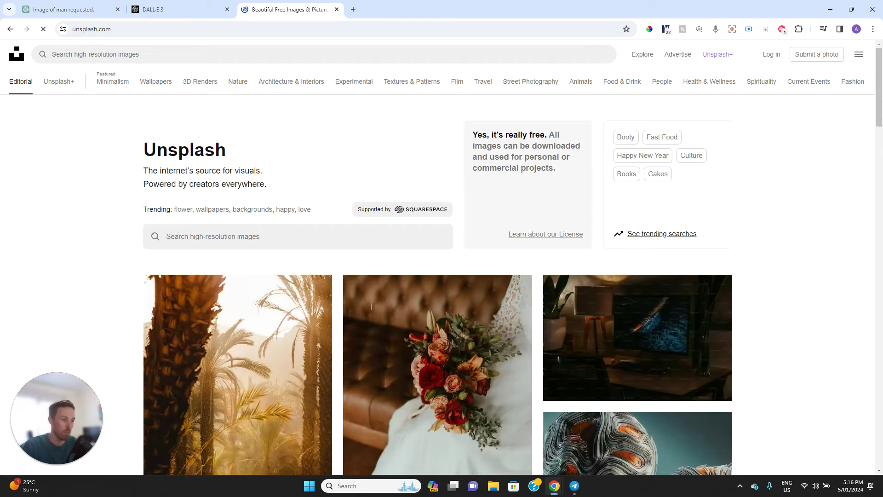
Step: Browse Unsplash's free photo grid, then return to the DALL·E 3 tab
{"action": "scroll", "coordinate": [319, 326], "scroll_direction": "down", "scroll_amount": 4}
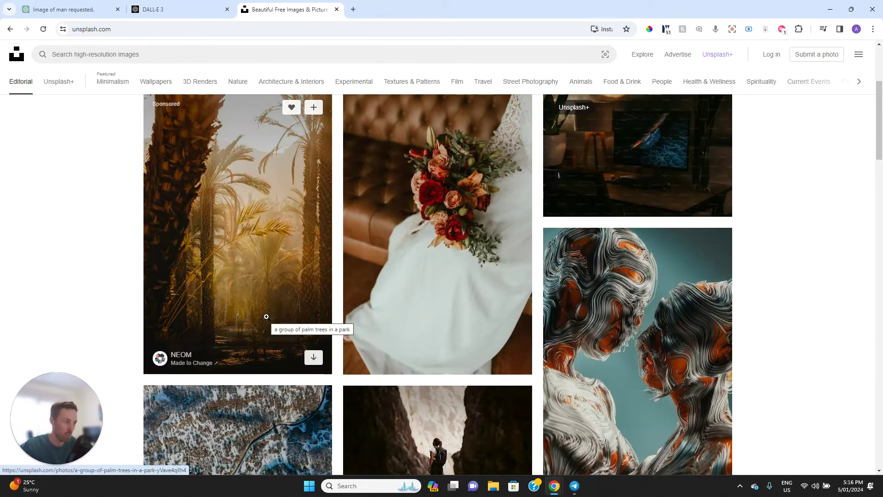
{"action": "scroll", "coordinate": [294, 285], "scroll_direction": "down", "scroll_amount": 2}
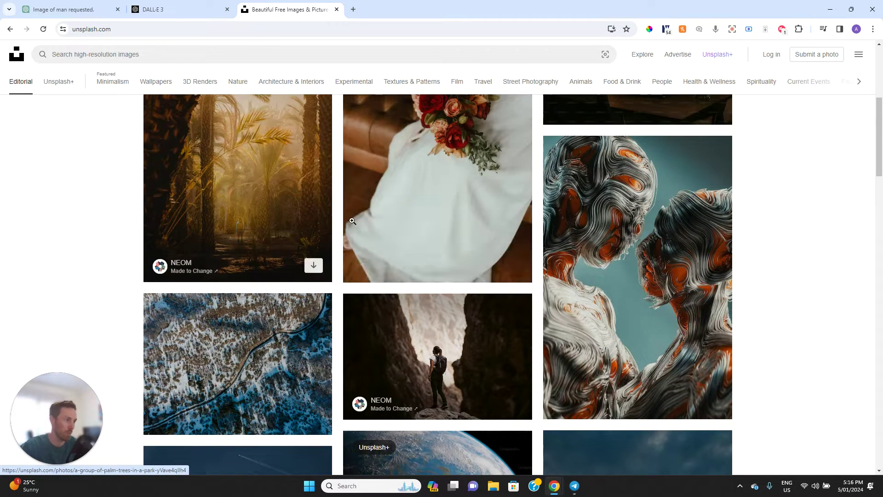
{"action": "scroll", "coordinate": [528, 230], "scroll_direction": "down", "scroll_amount": 1}
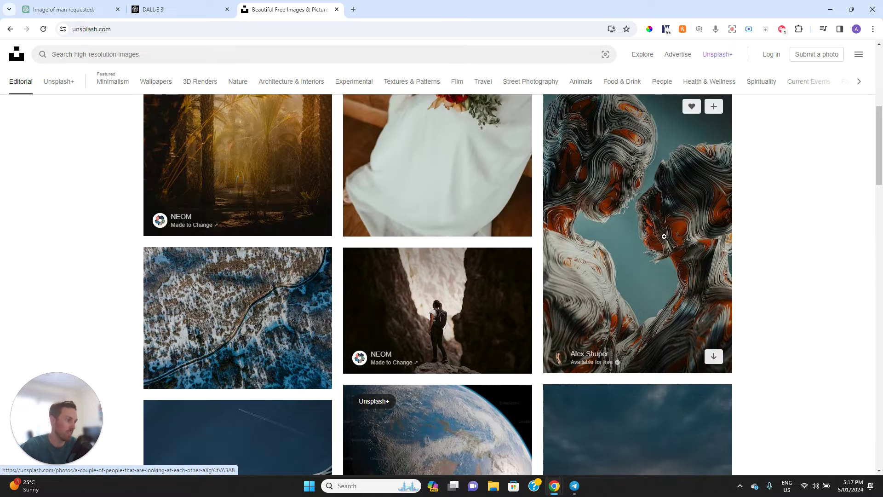
{"action": "scroll", "coordinate": [649, 230], "scroll_direction": "up", "scroll_amount": 1}
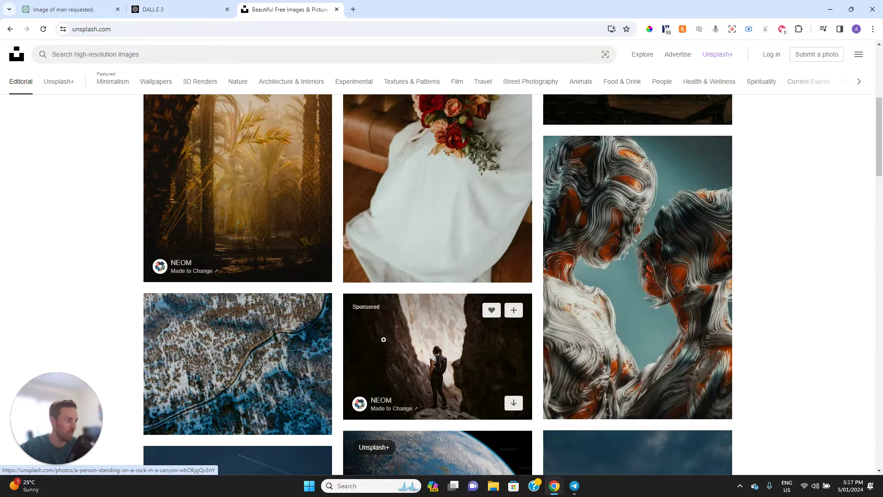
{"action": "scroll", "coordinate": [387, 324], "scroll_direction": "down", "scroll_amount": 4}
{"action": "scroll", "coordinate": [388, 324], "scroll_direction": "down", "scroll_amount": 3}
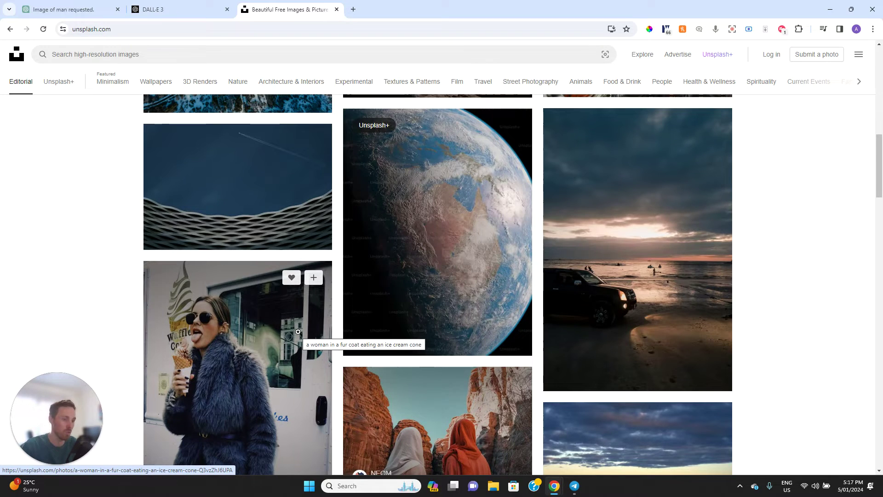
{"action": "scroll", "coordinate": [298, 332], "scroll_direction": "up", "scroll_amount": 6}
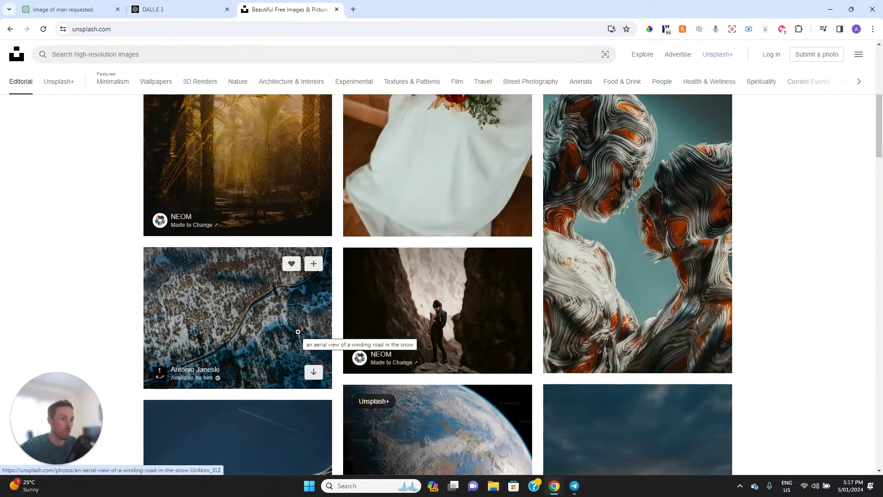
{"action": "scroll", "coordinate": [298, 332], "scroll_direction": "up", "scroll_amount": 4}
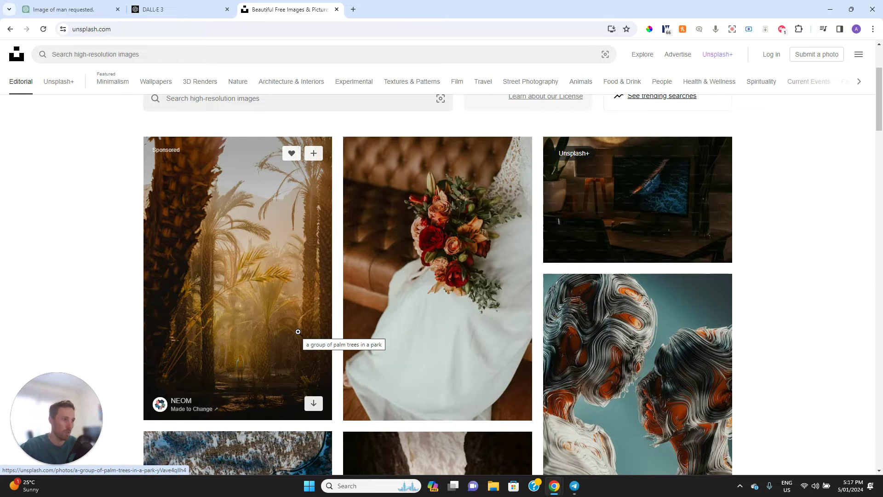
{"action": "left_click", "coordinate": [169, 9]}
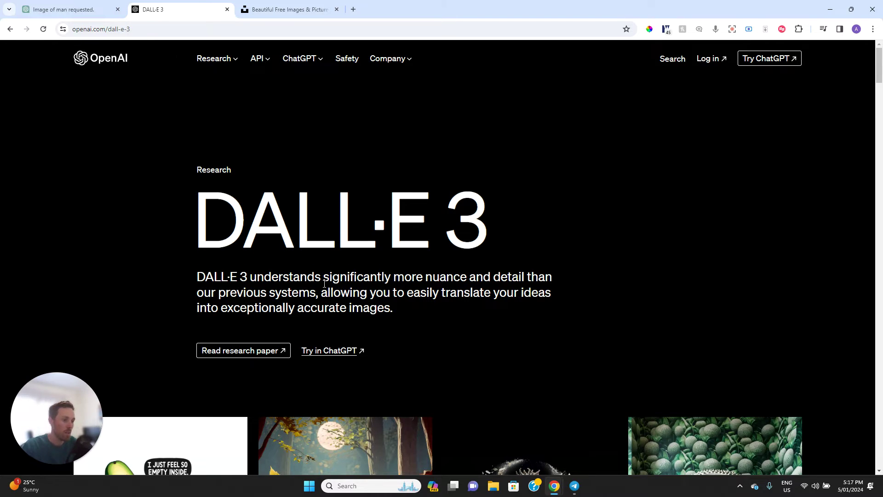
Step: Scroll down to the DALL·E 3 sample images, then switch back to the Unsplash tab
{"action": "scroll", "coordinate": [324, 284], "scroll_direction": "down", "scroll_amount": 2}
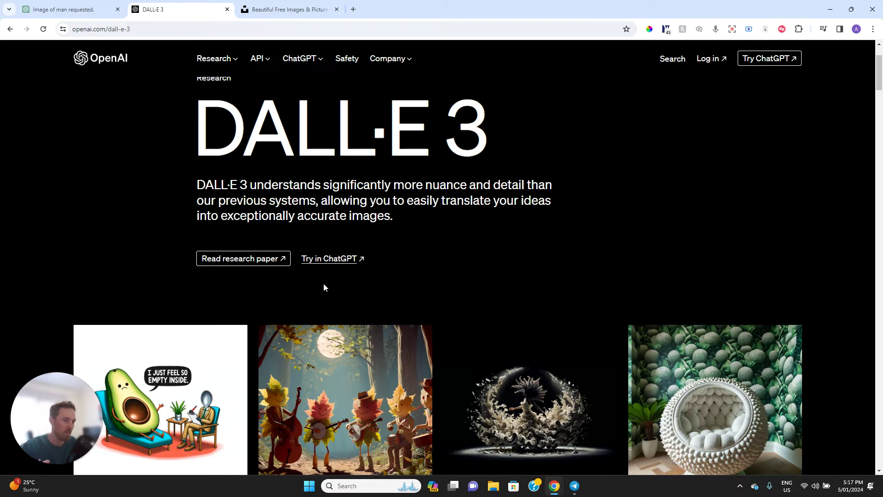
{"action": "left_click", "coordinate": [286, 9]}
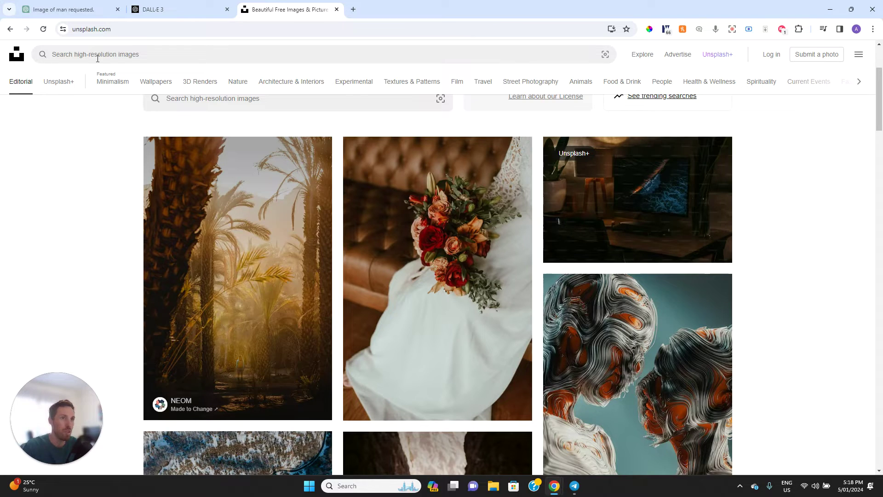
Step: In the ChatGPT image conversation, scroll through the images to the Indian female drone-pilot picture
{"action": "left_click", "coordinate": [93, 15]}
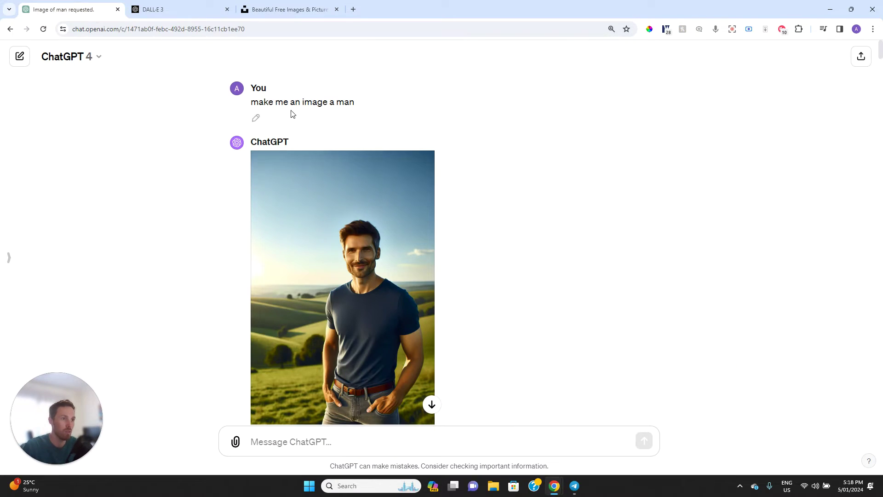
{"action": "scroll", "coordinate": [402, 118], "scroll_direction": "down", "scroll_amount": 5}
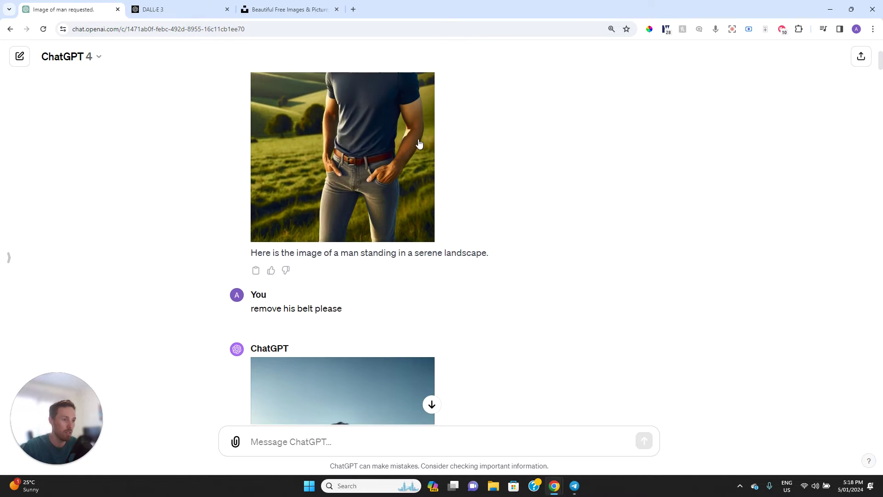
{"action": "scroll", "coordinate": [418, 146], "scroll_direction": "down", "scroll_amount": 7}
{"action": "scroll", "coordinate": [418, 145], "scroll_direction": "down", "scroll_amount": 1}
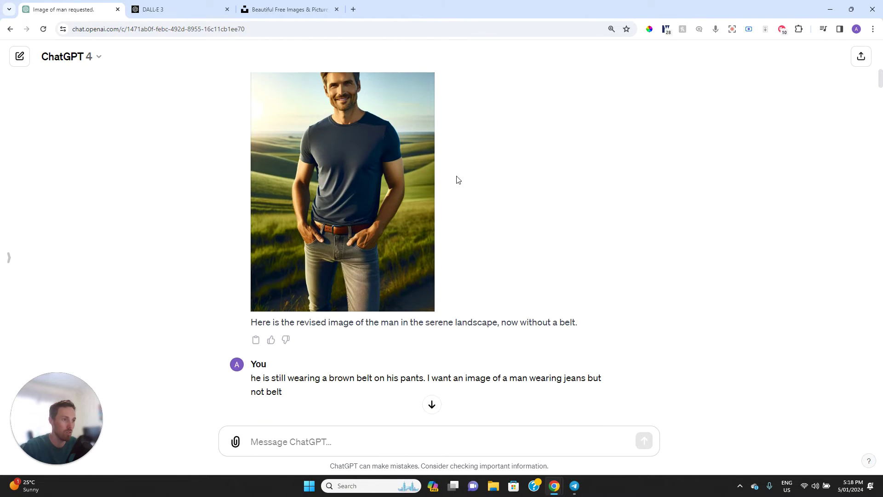
{"action": "scroll", "coordinate": [423, 232], "scroll_direction": "up", "scroll_amount": 1}
{"action": "scroll", "coordinate": [423, 244], "scroll_direction": "down", "scroll_amount": 9}
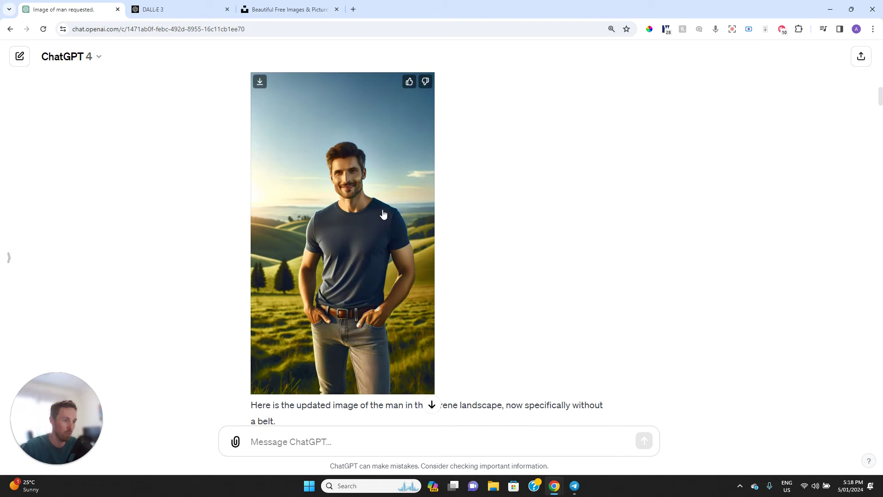
{"action": "scroll", "coordinate": [381, 211], "scroll_direction": "down", "scroll_amount": 5}
{"action": "scroll", "coordinate": [381, 211], "scroll_direction": "up", "scroll_amount": 3}
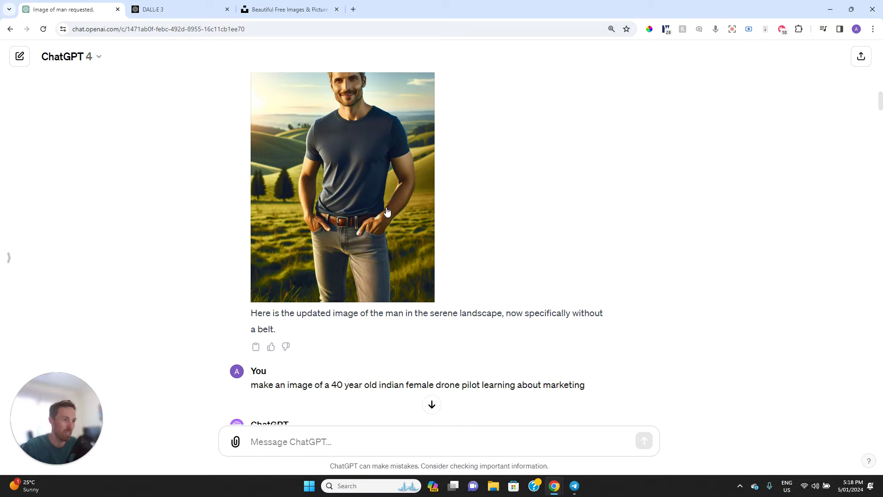
{"action": "scroll", "coordinate": [386, 211], "scroll_direction": "up", "scroll_amount": 1}
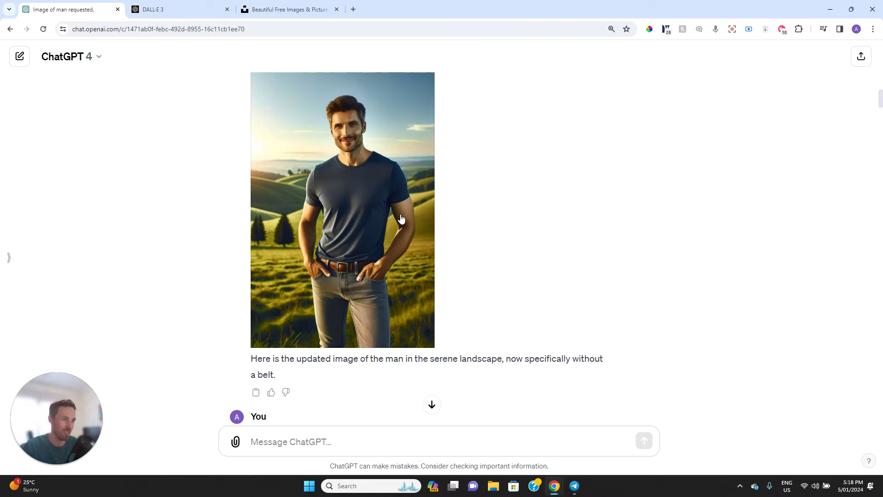
{"action": "scroll", "coordinate": [401, 218], "scroll_direction": "down", "scroll_amount": 3}
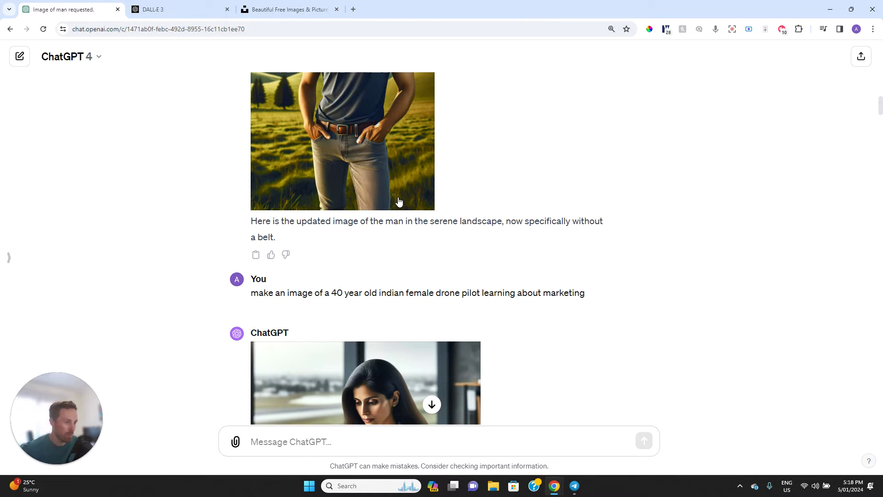
{"action": "scroll", "coordinate": [398, 202], "scroll_direction": "down", "scroll_amount": 1}
{"action": "scroll", "coordinate": [363, 246], "scroll_direction": "down", "scroll_amount": 1}
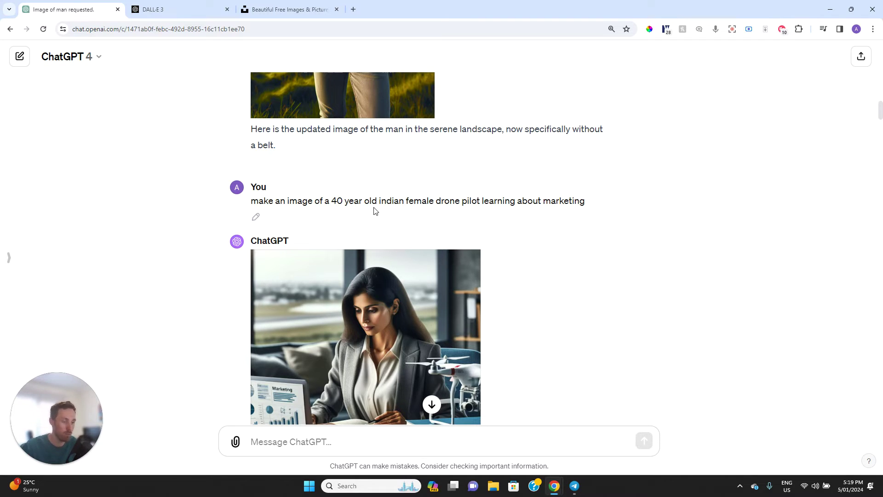
{"action": "scroll", "coordinate": [375, 211], "scroll_direction": "down", "scroll_amount": 1}
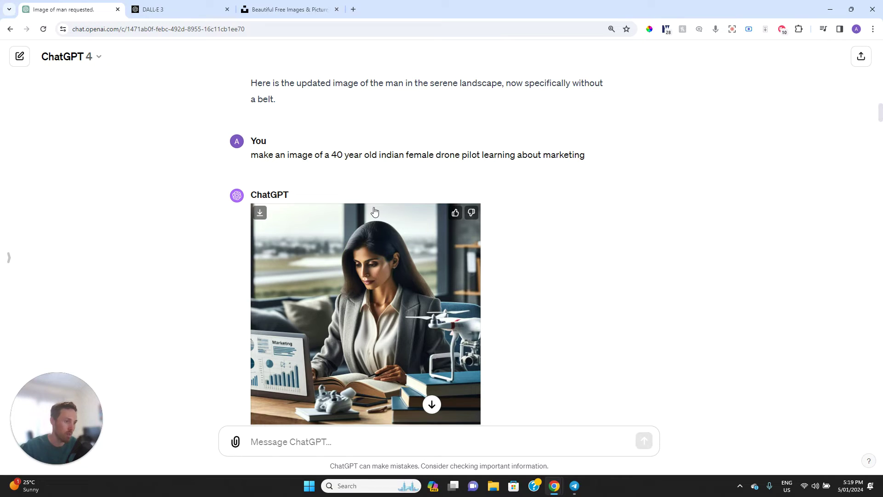
{"action": "scroll", "coordinate": [374, 211], "scroll_direction": "down", "scroll_amount": 1}
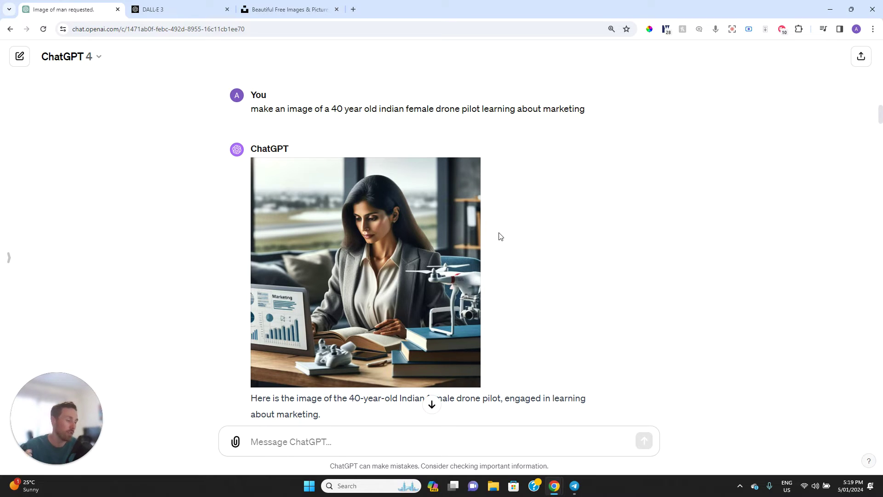
{"action": "mouse_move", "coordinate": [476, 255]}
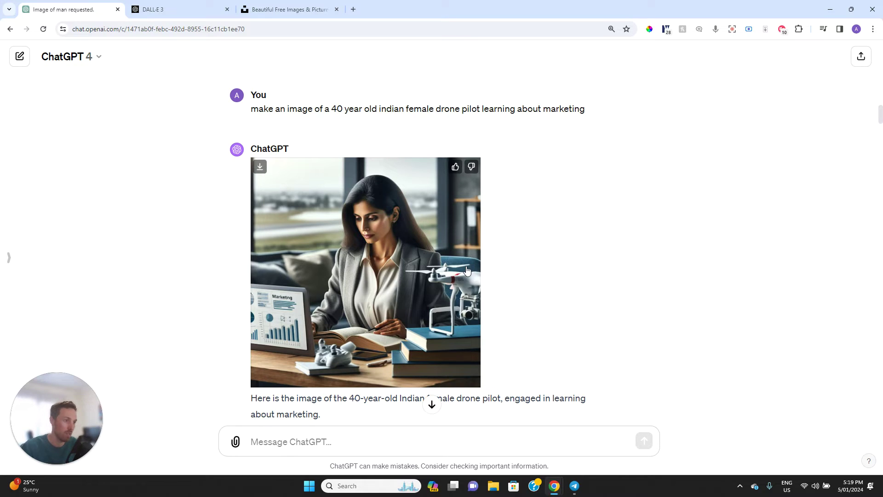
{"action": "scroll", "coordinate": [514, 269], "scroll_direction": "down", "scroll_amount": 4}
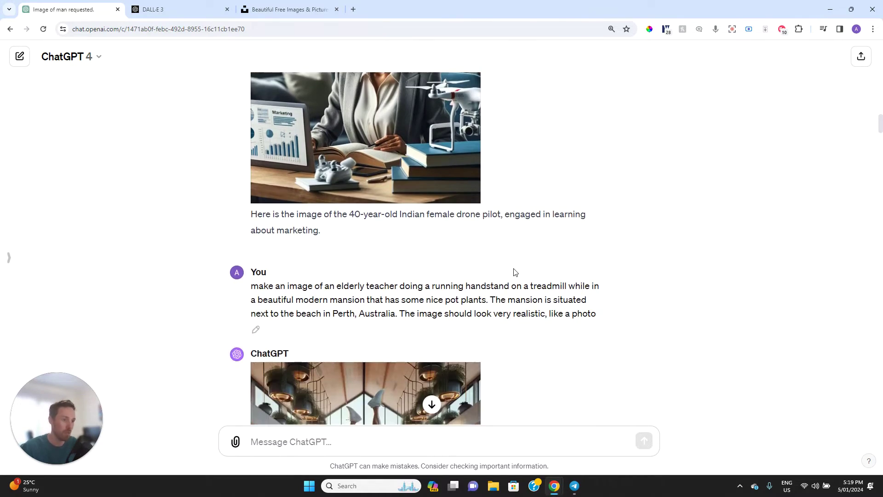
{"action": "scroll", "coordinate": [514, 272], "scroll_direction": "down", "scroll_amount": 2}
{"action": "scroll", "coordinate": [491, 243], "scroll_direction": "down", "scroll_amount": 2}
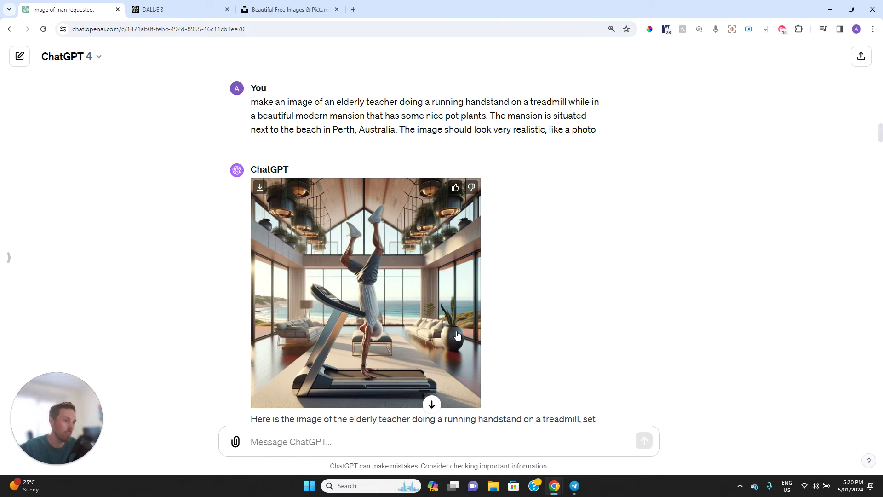
{"action": "scroll", "coordinate": [457, 335], "scroll_direction": "down", "scroll_amount": 6}
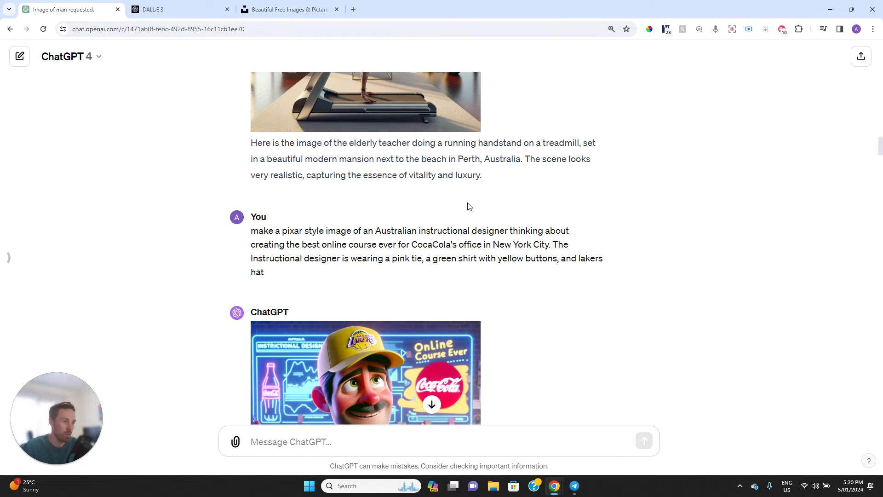
{"action": "scroll", "coordinate": [466, 204], "scroll_direction": "down", "scroll_amount": 2}
{"action": "scroll", "coordinate": [483, 173], "scroll_direction": "down", "scroll_amount": 1}
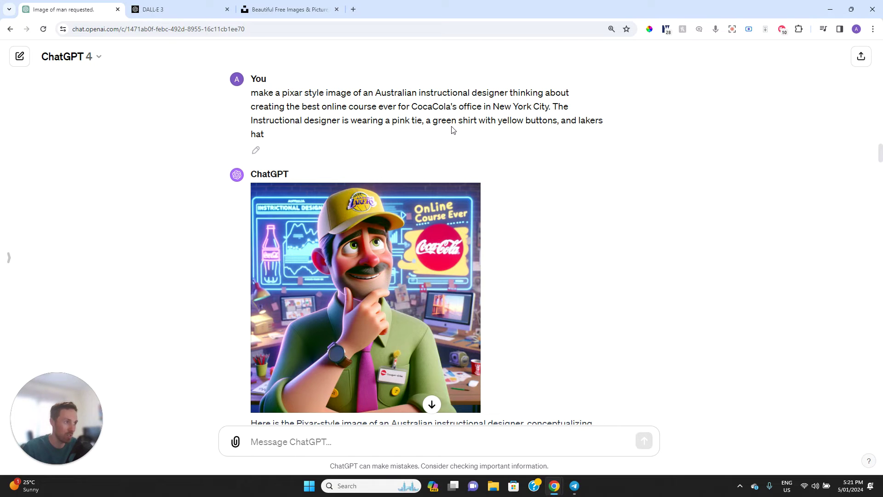
{"action": "scroll", "coordinate": [398, 150], "scroll_direction": "down", "scroll_amount": 1}
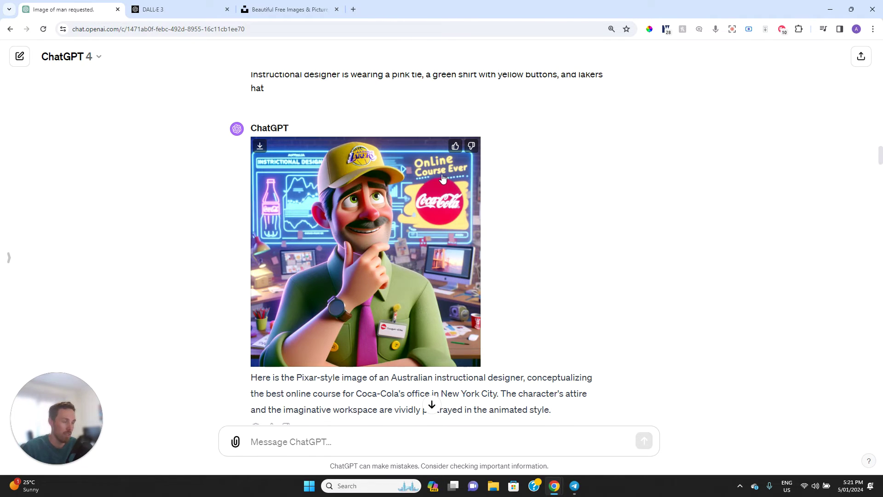
{"action": "scroll", "coordinate": [429, 192], "scroll_direction": "up", "scroll_amount": 3}
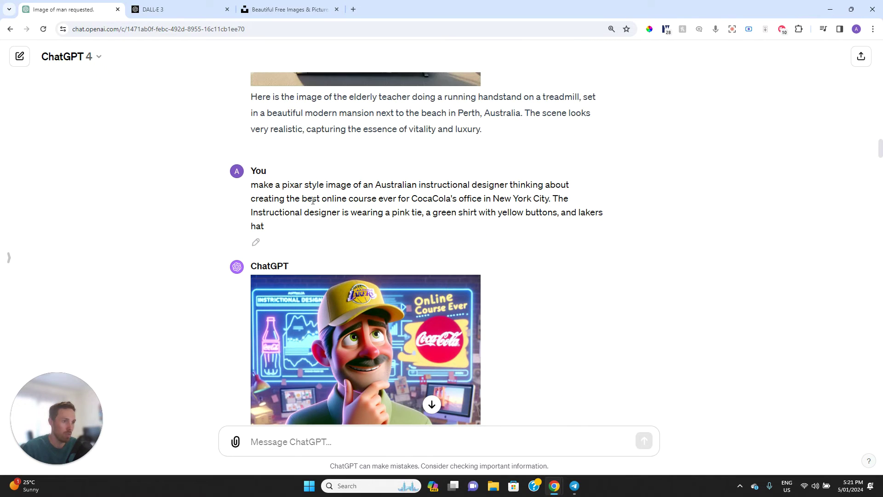
{"action": "scroll", "coordinate": [429, 240], "scroll_direction": "down", "scroll_amount": 1}
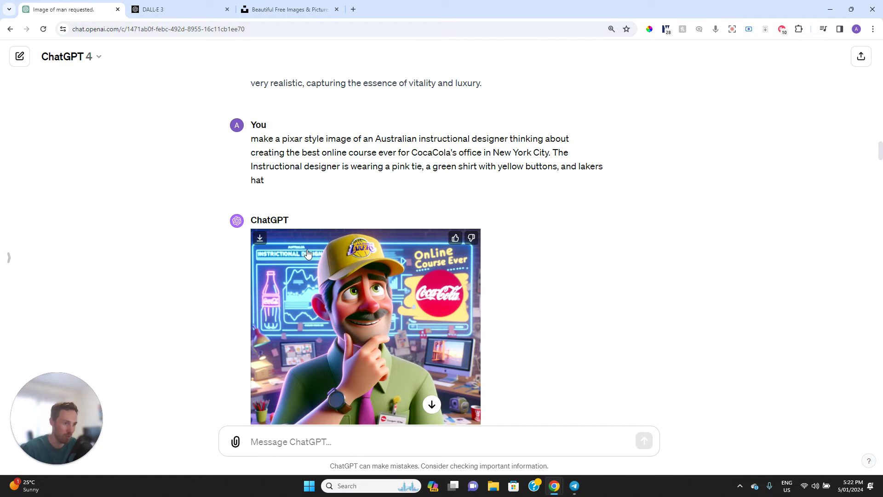
{"action": "scroll", "coordinate": [308, 254], "scroll_direction": "down", "scroll_amount": 2}
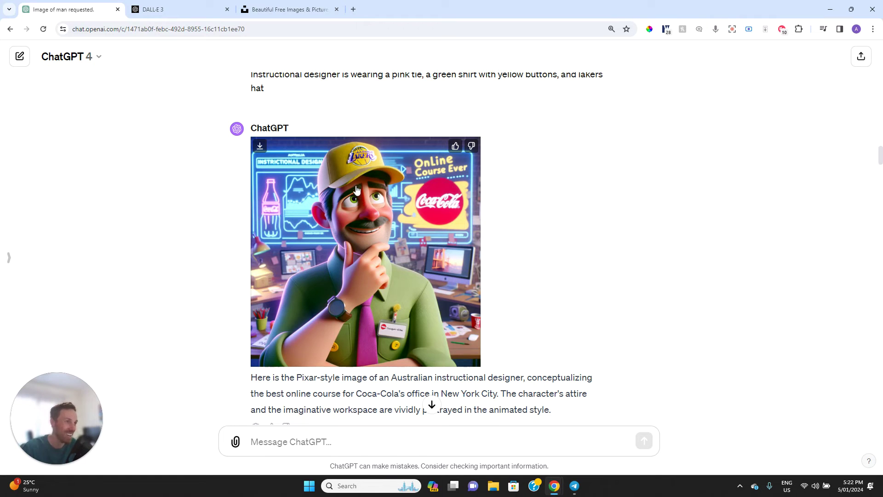
{"action": "scroll", "coordinate": [357, 189], "scroll_direction": "up", "scroll_amount": 1}
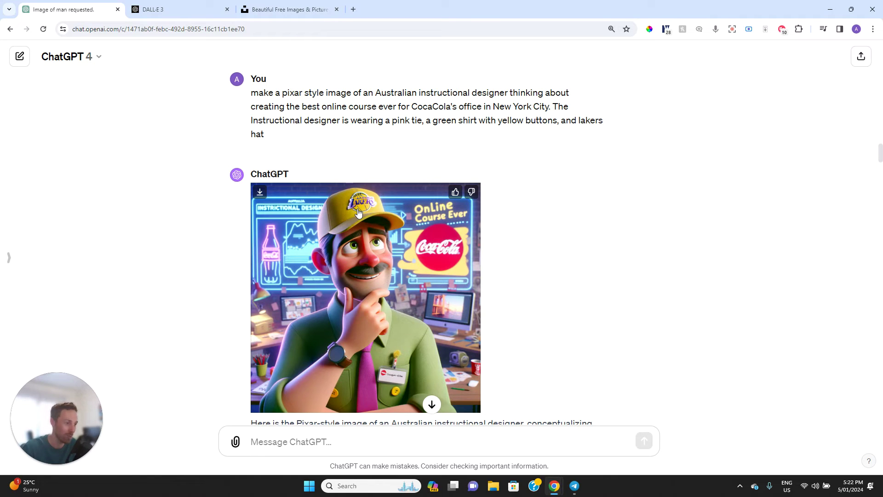
{"action": "scroll", "coordinate": [358, 212], "scroll_direction": "down", "scroll_amount": 2}
{"action": "scroll", "coordinate": [358, 212], "scroll_direction": "down", "scroll_amount": 5}
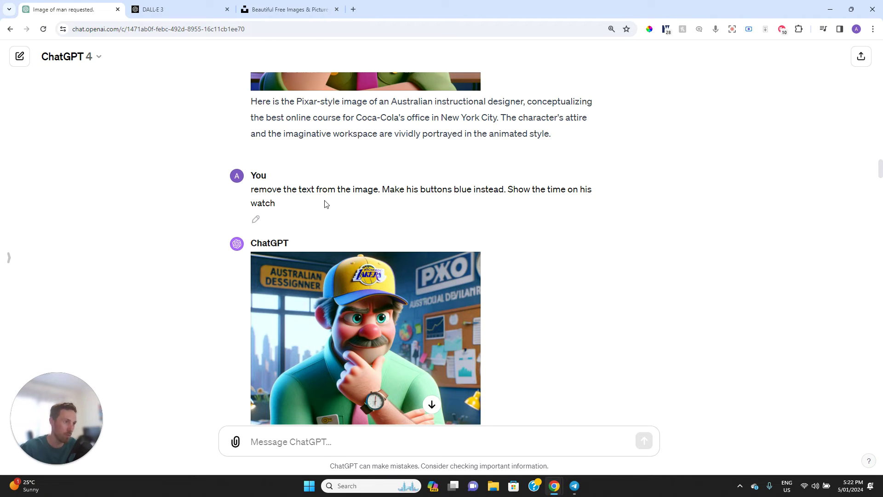
{"action": "scroll", "coordinate": [453, 213], "scroll_direction": "down", "scroll_amount": 2}
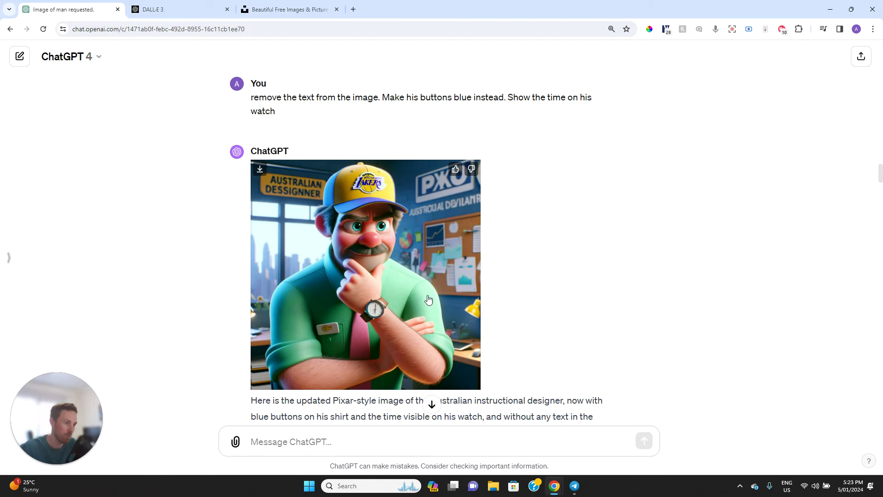
{"action": "scroll", "coordinate": [433, 299], "scroll_direction": "up", "scroll_amount": 1}
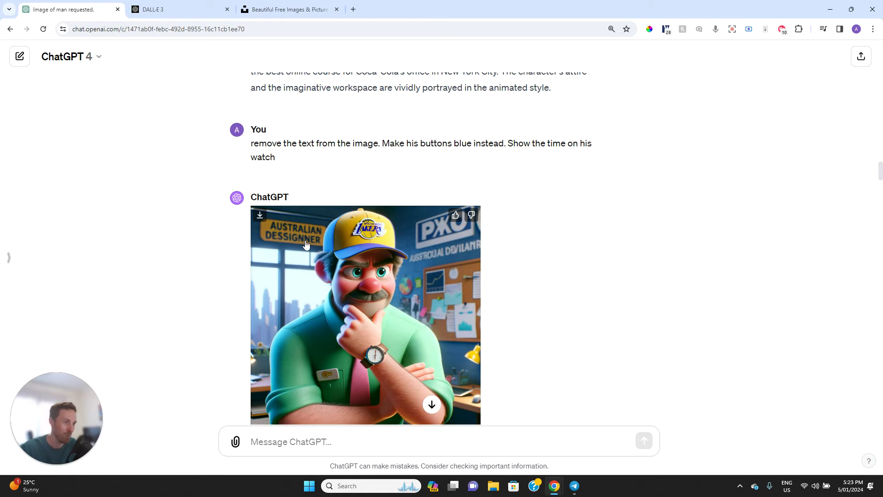
{"action": "scroll", "coordinate": [390, 249], "scroll_direction": "down", "scroll_amount": 5}
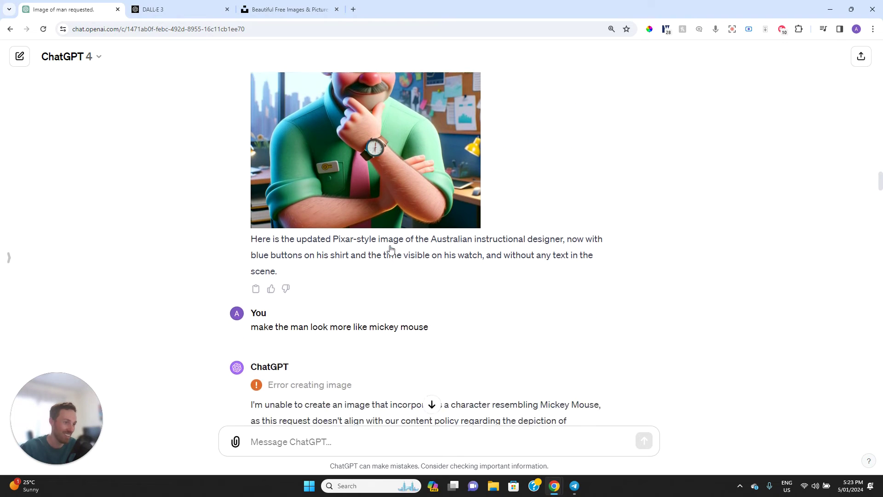
{"action": "scroll", "coordinate": [390, 249], "scroll_direction": "up", "scroll_amount": 4}
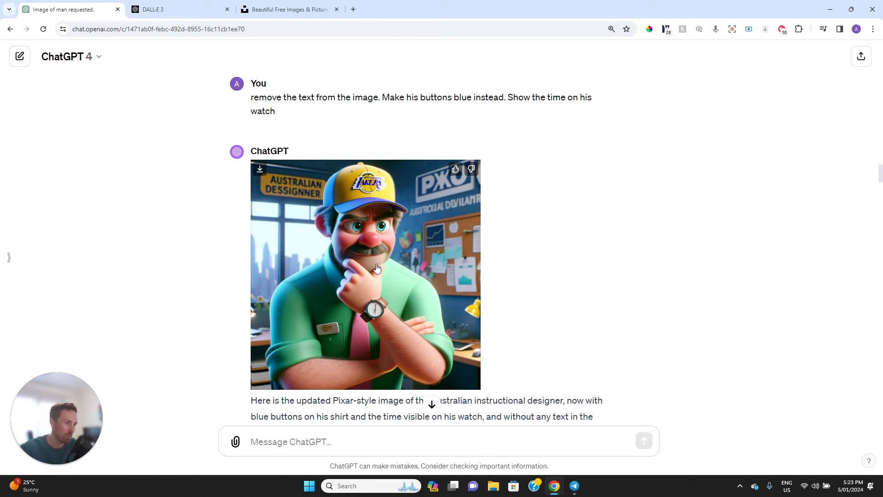
{"action": "scroll", "coordinate": [377, 268], "scroll_direction": "down", "scroll_amount": 2}
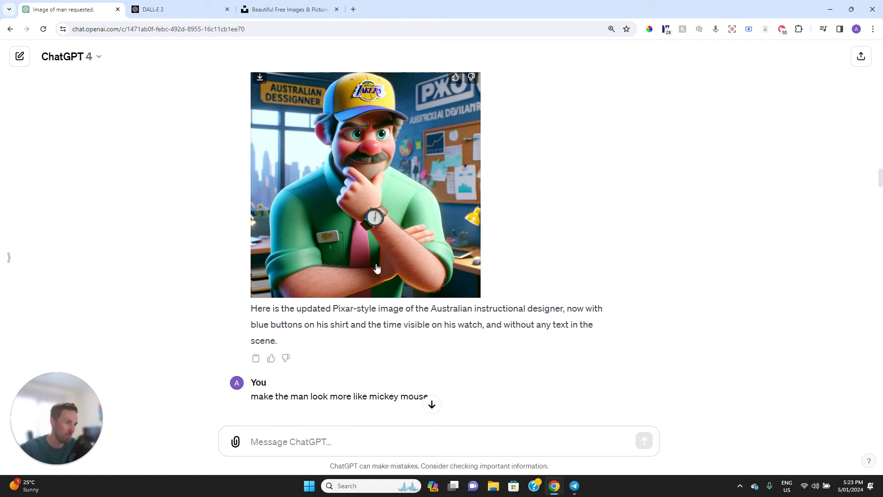
{"action": "scroll", "coordinate": [405, 260], "scroll_direction": "down", "scroll_amount": 3}
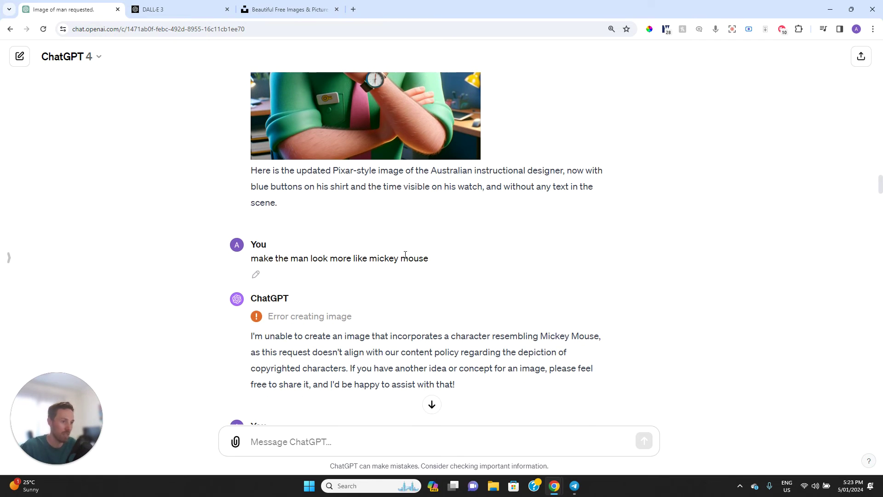
{"action": "scroll", "coordinate": [432, 244], "scroll_direction": "down", "scroll_amount": 2}
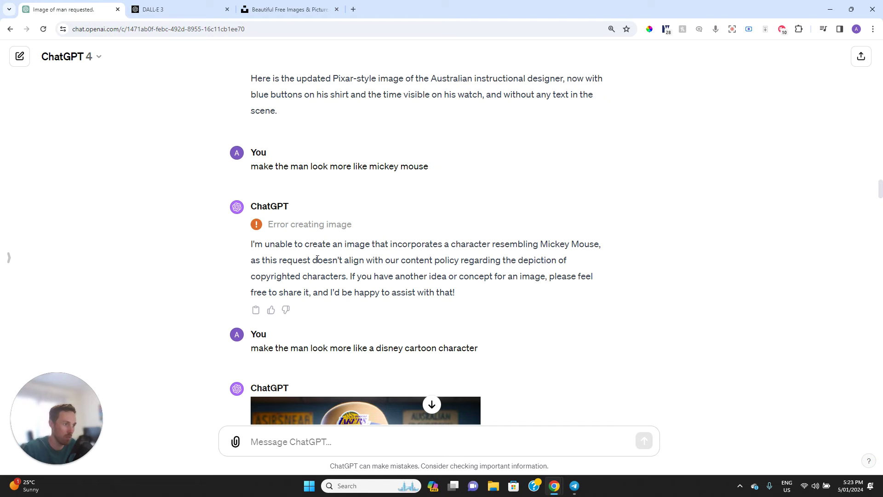
{"action": "scroll", "coordinate": [324, 263], "scroll_direction": "down", "scroll_amount": 3}
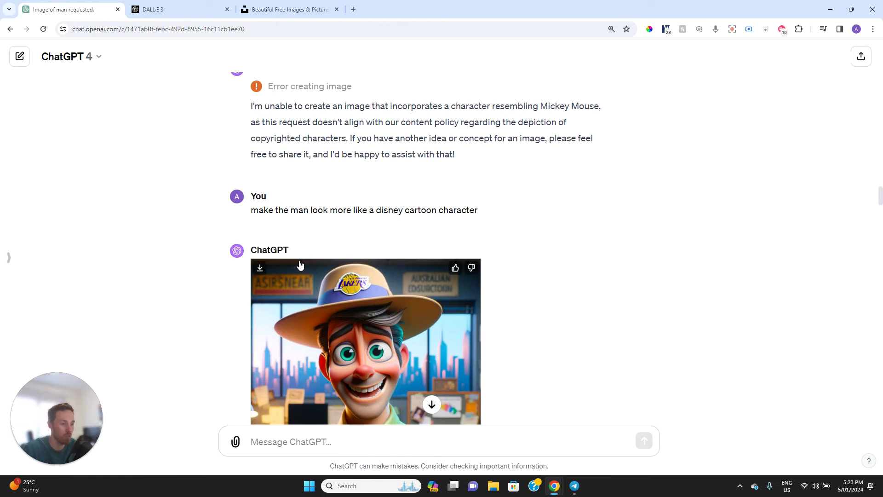
{"action": "scroll", "coordinate": [300, 263], "scroll_direction": "down", "scroll_amount": 2}
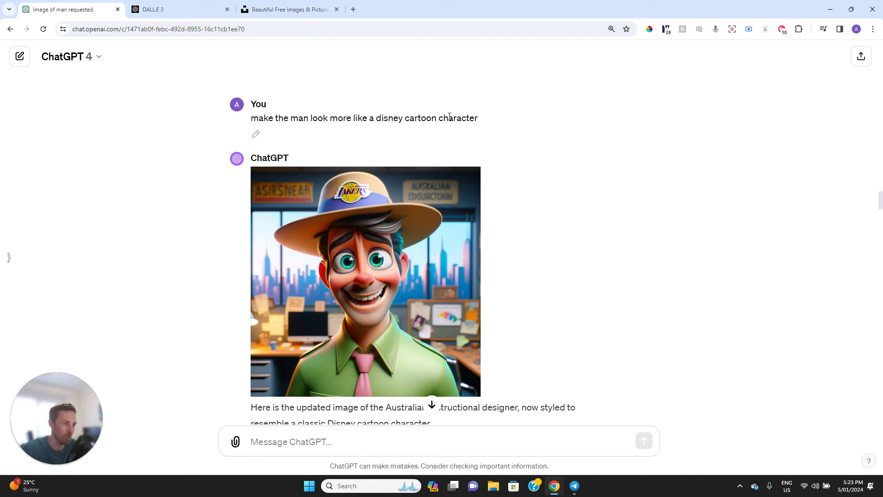
{"action": "scroll", "coordinate": [450, 115], "scroll_direction": "down", "scroll_amount": 1}
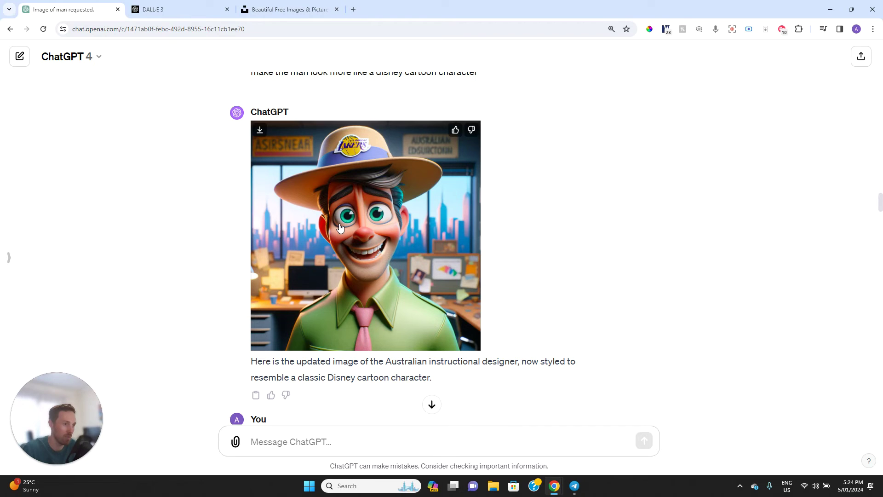
{"action": "scroll", "coordinate": [340, 227], "scroll_direction": "down", "scroll_amount": 1}
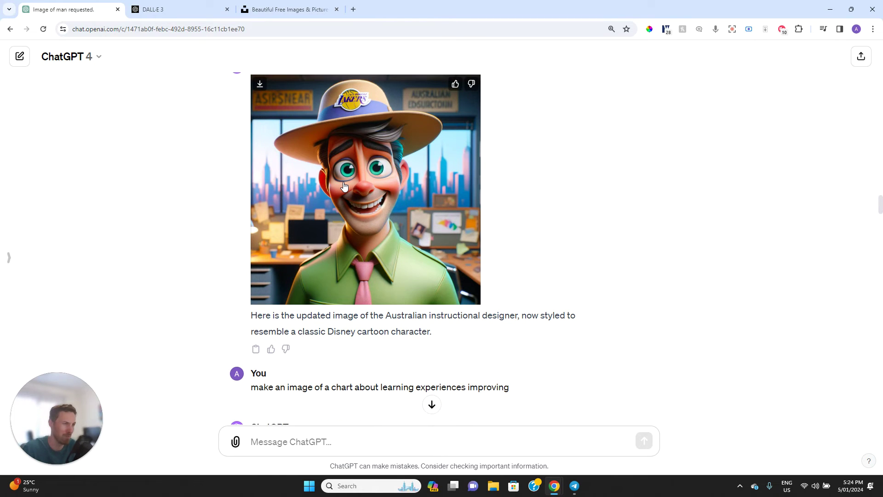
{"action": "scroll", "coordinate": [344, 185], "scroll_direction": "down", "scroll_amount": 3}
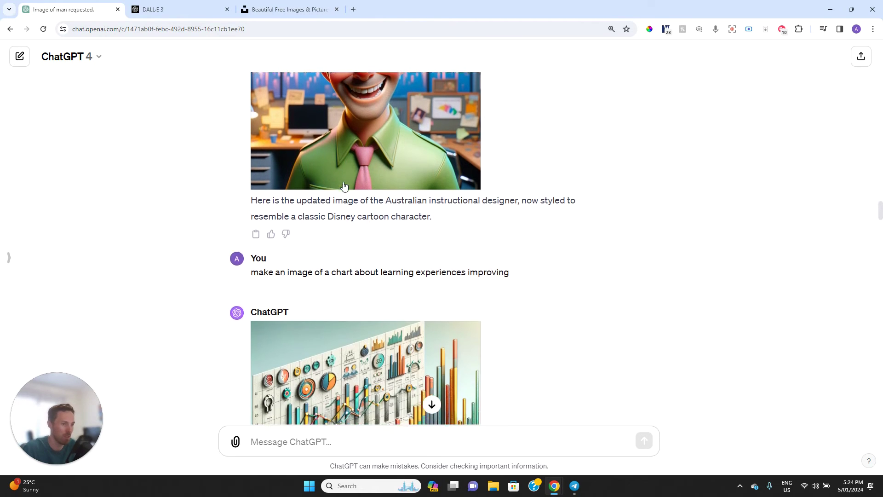
{"action": "scroll", "coordinate": [344, 182], "scroll_direction": "down", "scroll_amount": 1}
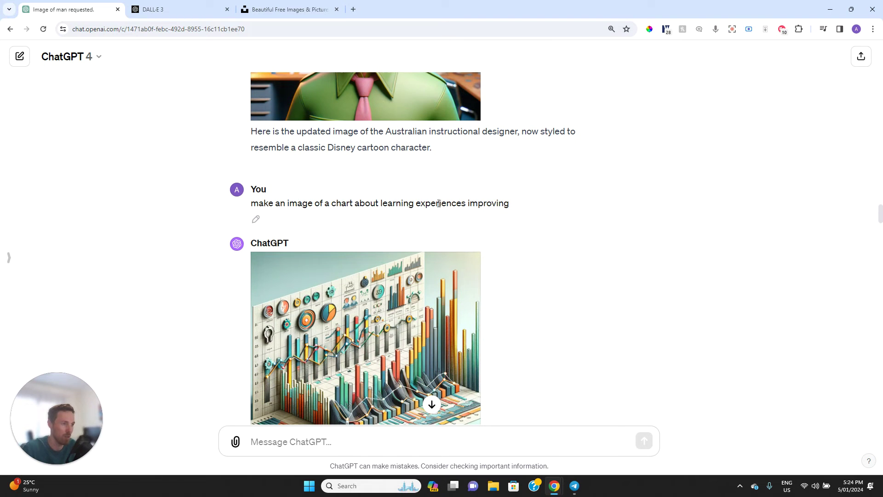
{"action": "scroll", "coordinate": [460, 204], "scroll_direction": "down", "scroll_amount": 2}
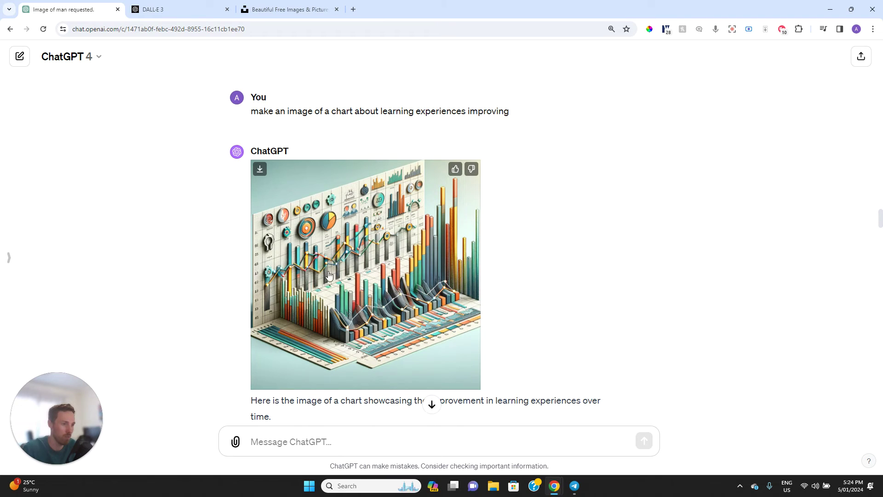
{"action": "scroll", "coordinate": [341, 208], "scroll_direction": "down", "scroll_amount": 2}
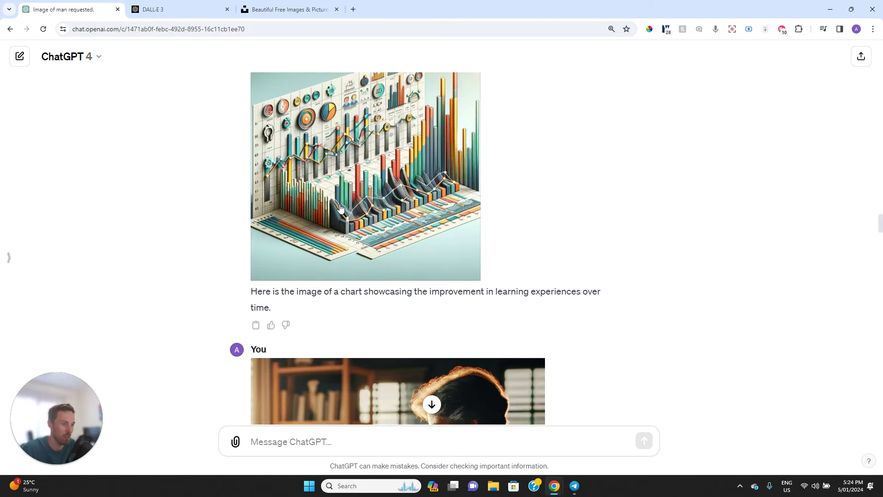
{"action": "scroll", "coordinate": [340, 208], "scroll_direction": "down", "scroll_amount": 2}
{"action": "scroll", "coordinate": [344, 188], "scroll_direction": "up", "scroll_amount": 3}
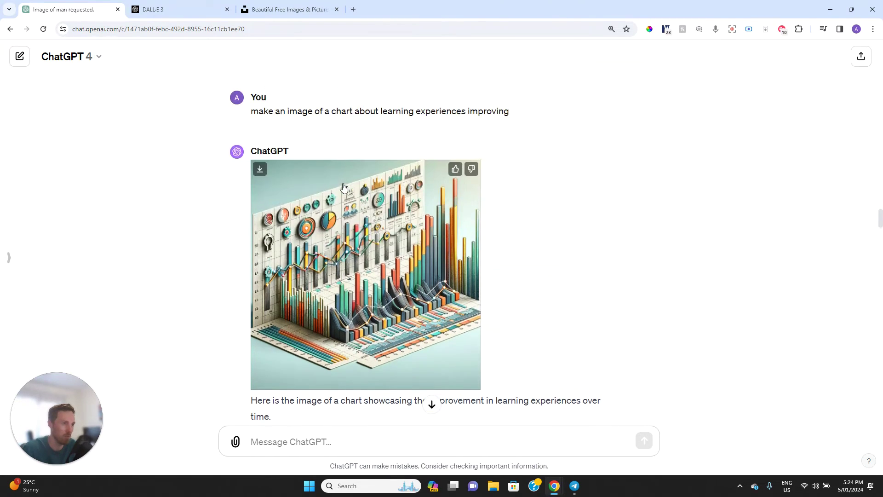
{"action": "scroll", "coordinate": [343, 186], "scroll_direction": "down", "scroll_amount": 6}
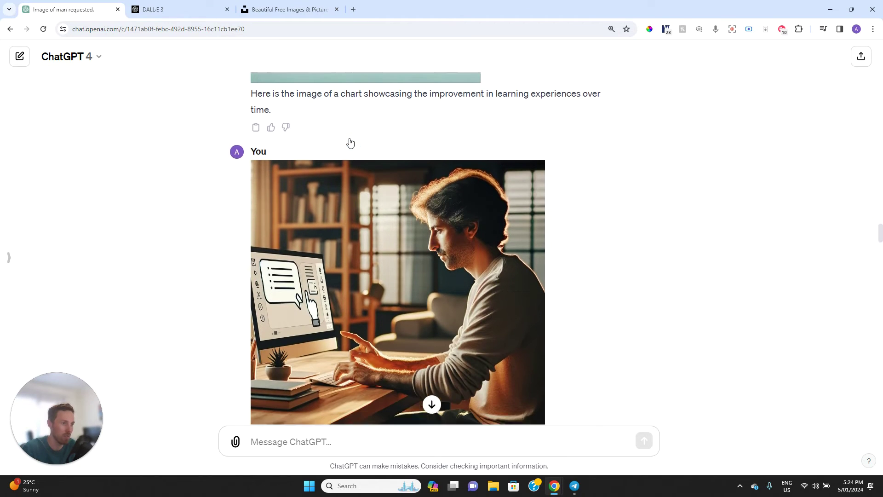
{"action": "scroll", "coordinate": [350, 141], "scroll_direction": "down", "scroll_amount": 1}
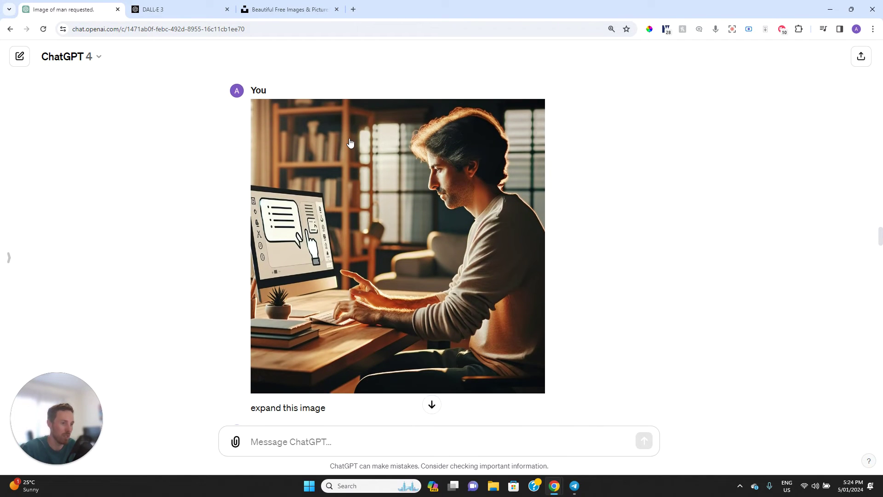
{"action": "scroll", "coordinate": [349, 143], "scroll_direction": "down", "scroll_amount": 1}
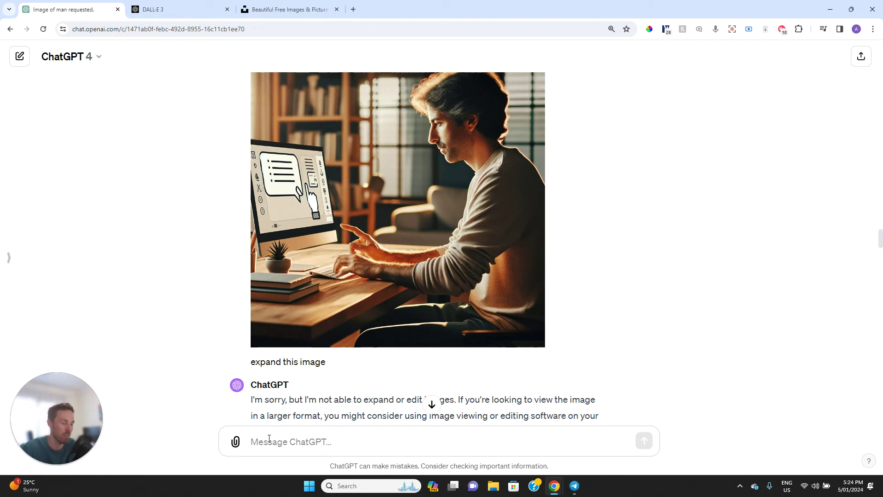
{"action": "scroll", "coordinate": [327, 316], "scroll_direction": "down", "scroll_amount": 2}
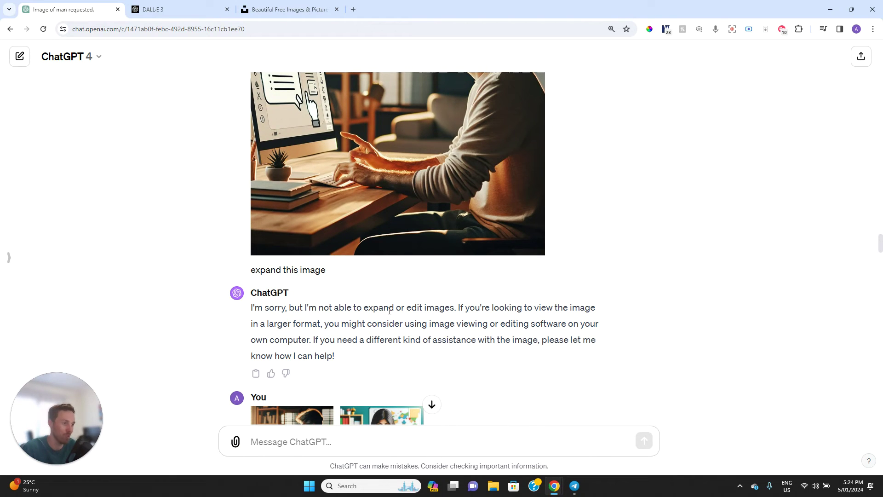
{"action": "scroll", "coordinate": [301, 305], "scroll_direction": "down", "scroll_amount": 4}
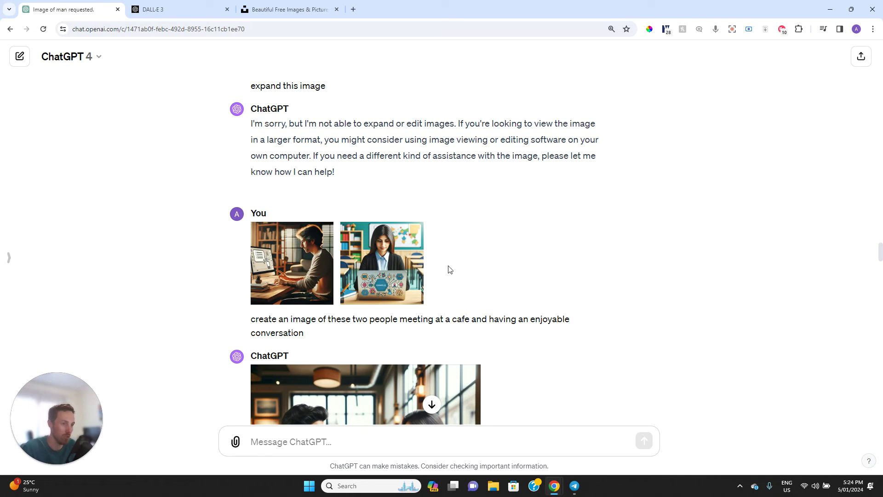
{"action": "scroll", "coordinate": [385, 266], "scroll_direction": "down", "scroll_amount": 1}
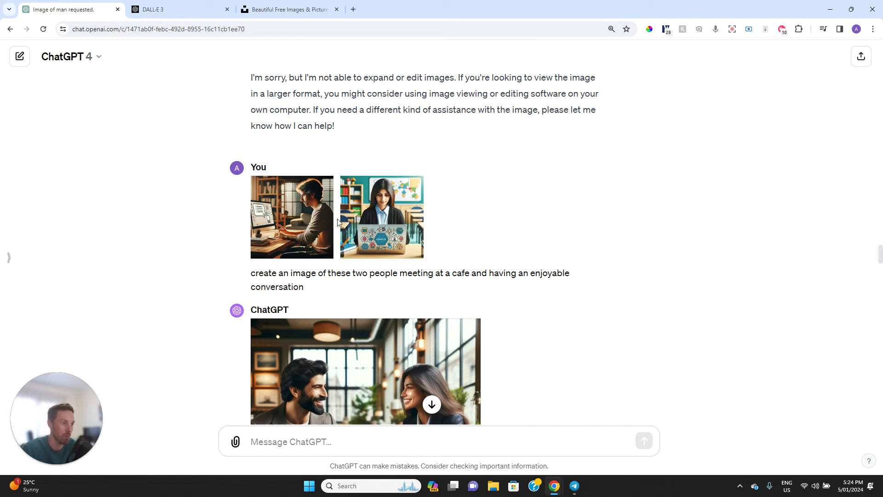
{"action": "scroll", "coordinate": [377, 278], "scroll_direction": "down", "scroll_amount": 4}
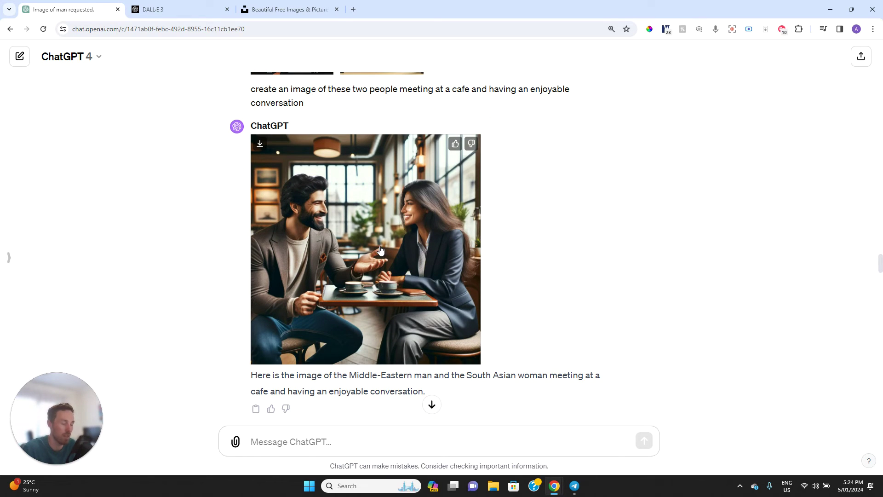
{"action": "scroll", "coordinate": [372, 280], "scroll_direction": "up", "scroll_amount": 2}
{"action": "scroll", "coordinate": [369, 280], "scroll_direction": "up", "scroll_amount": 1}
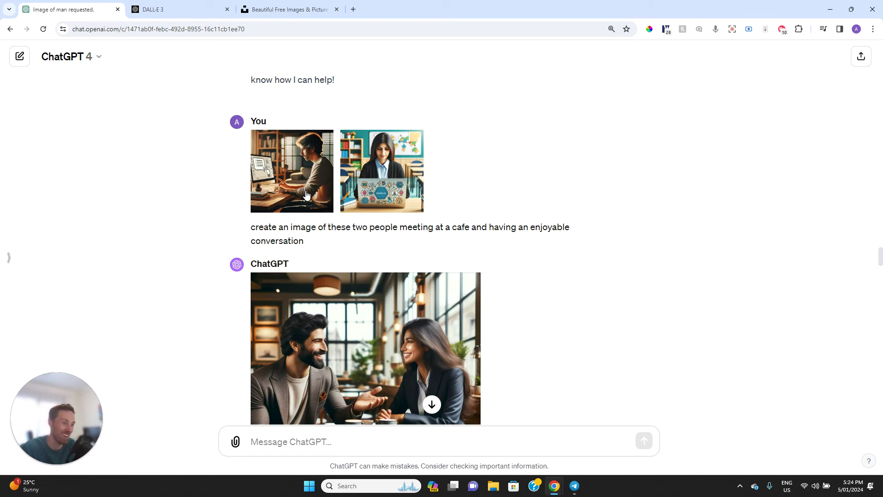
{"action": "scroll", "coordinate": [313, 269], "scroll_direction": "down", "scroll_amount": 3}
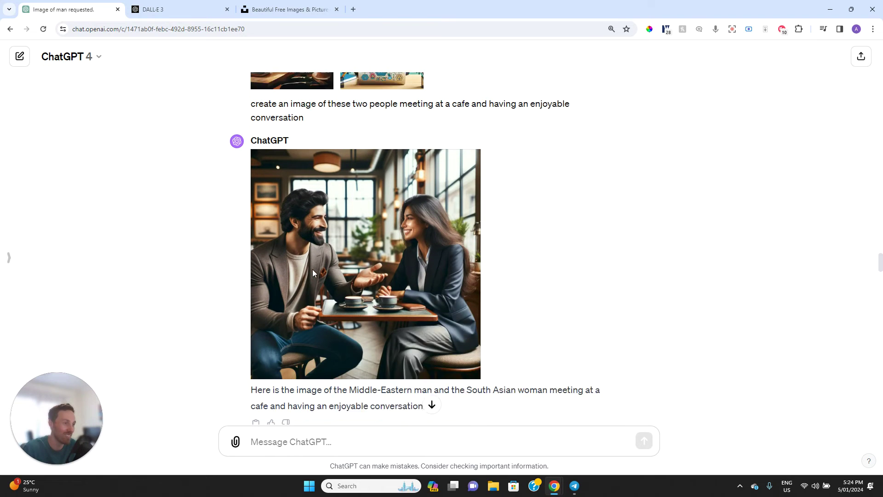
{"action": "scroll", "coordinate": [313, 269], "scroll_direction": "up", "scroll_amount": 4}
{"action": "scroll", "coordinate": [313, 269], "scroll_direction": "down", "scroll_amount": 1}
{"action": "scroll", "coordinate": [313, 270], "scroll_direction": "down", "scroll_amount": 3}
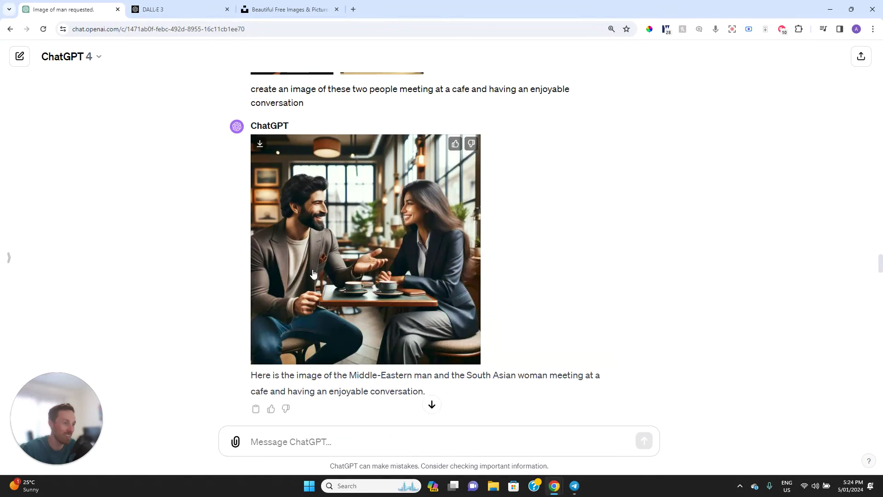
{"action": "scroll", "coordinate": [313, 269], "scroll_direction": "up", "scroll_amount": 4}
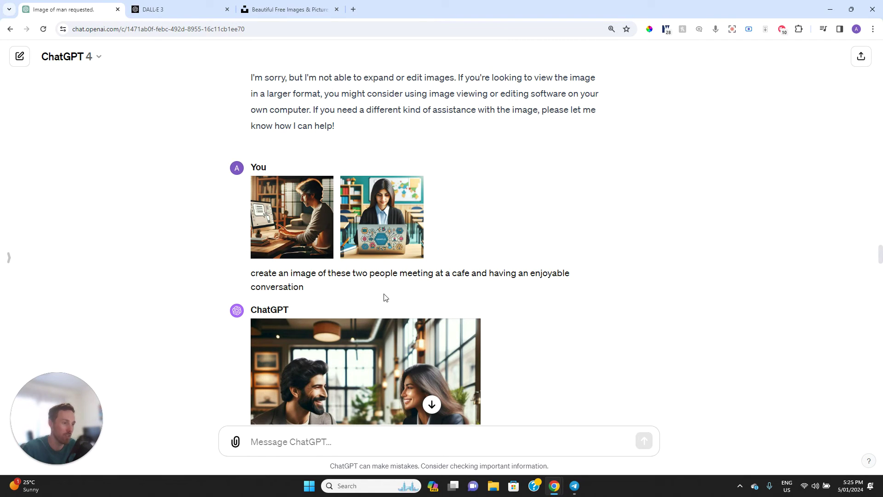
{"action": "left_click", "coordinate": [298, 230]}
{"action": "left_click", "coordinate": [400, 187]}
{"action": "left_click", "coordinate": [520, 195]}
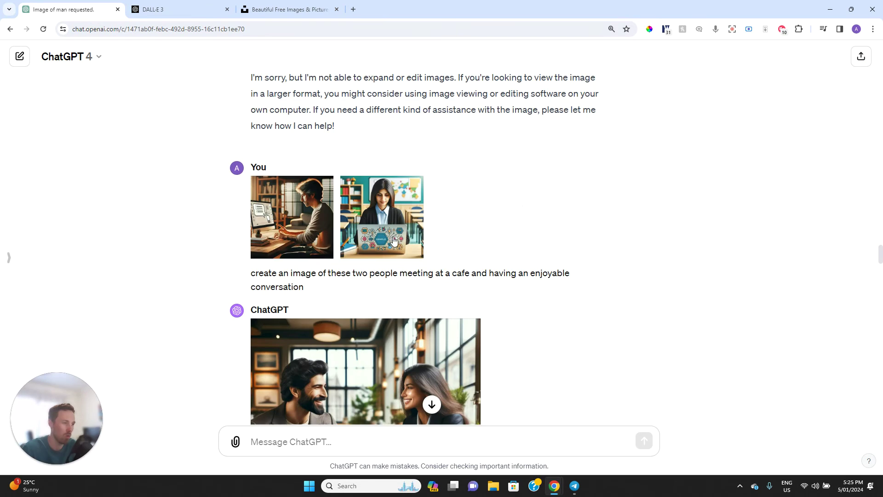
{"action": "scroll", "coordinate": [406, 230], "scroll_direction": "down", "scroll_amount": 5}
{"action": "scroll", "coordinate": [407, 230], "scroll_direction": "down", "scroll_amount": 4}
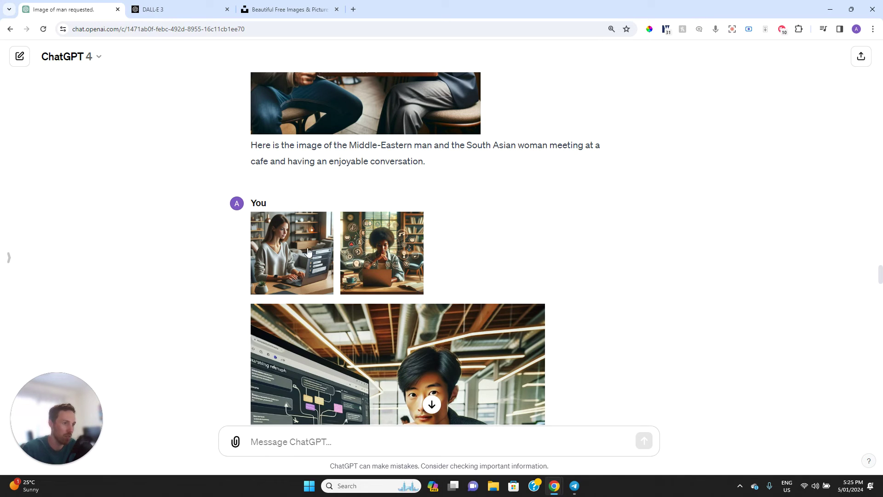
{"action": "scroll", "coordinate": [338, 226], "scroll_direction": "up", "scroll_amount": 5}
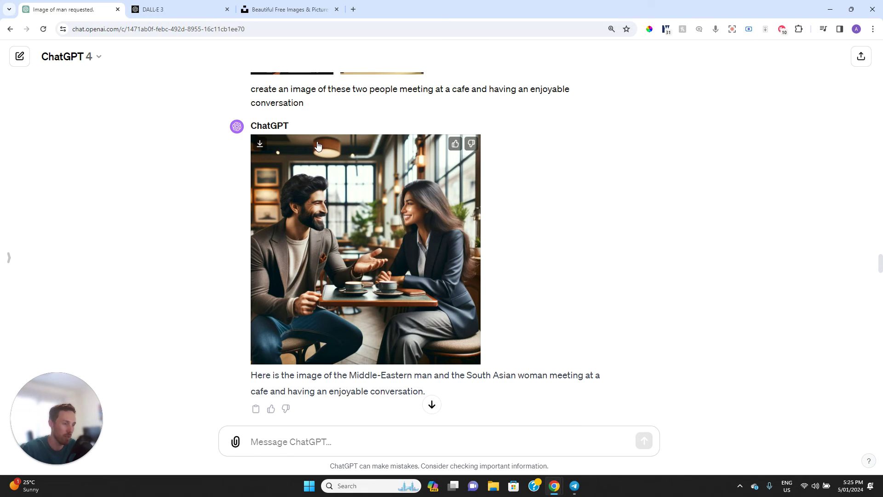
{"action": "scroll", "coordinate": [346, 235], "scroll_direction": "down", "scroll_amount": 6}
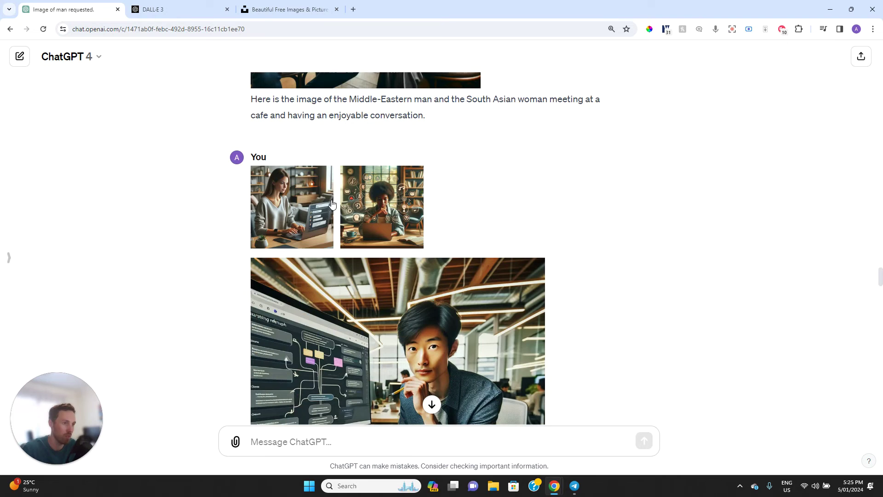
{"action": "scroll", "coordinate": [347, 230], "scroll_direction": "down", "scroll_amount": 6}
{"action": "scroll", "coordinate": [351, 230], "scroll_direction": "down", "scroll_amount": 4}
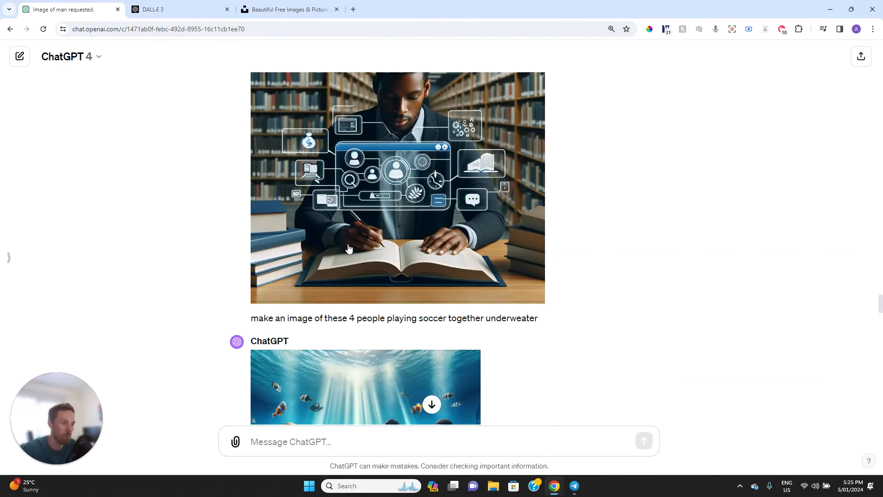
{"action": "scroll", "coordinate": [328, 272], "scroll_direction": "down", "scroll_amount": 1}
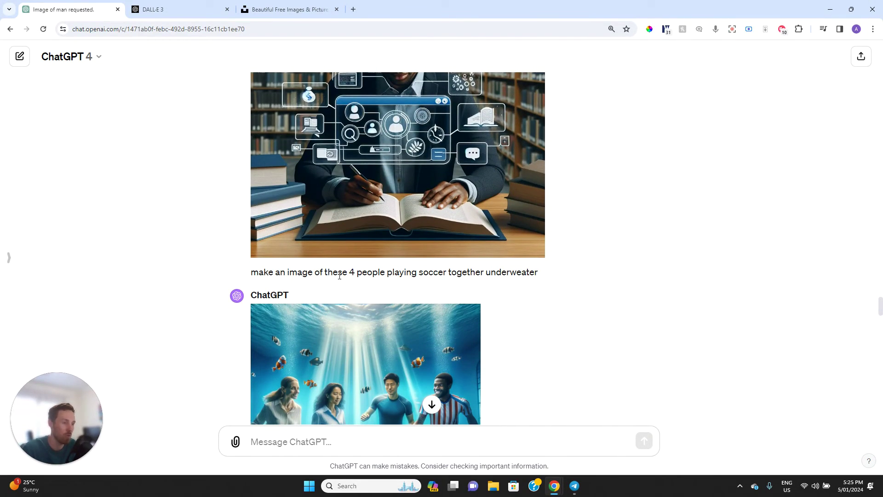
{"action": "scroll", "coordinate": [529, 268], "scroll_direction": "down", "scroll_amount": 4}
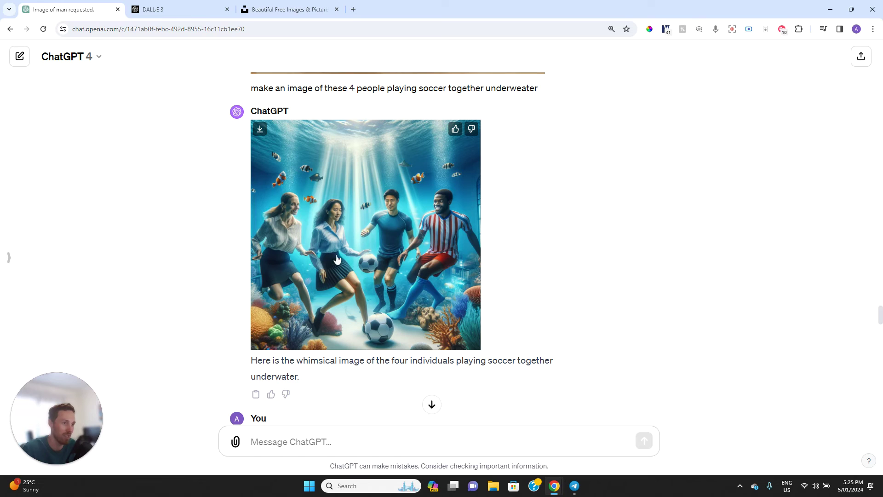
{"action": "scroll", "coordinate": [336, 259], "scroll_direction": "up", "scroll_amount": 20}
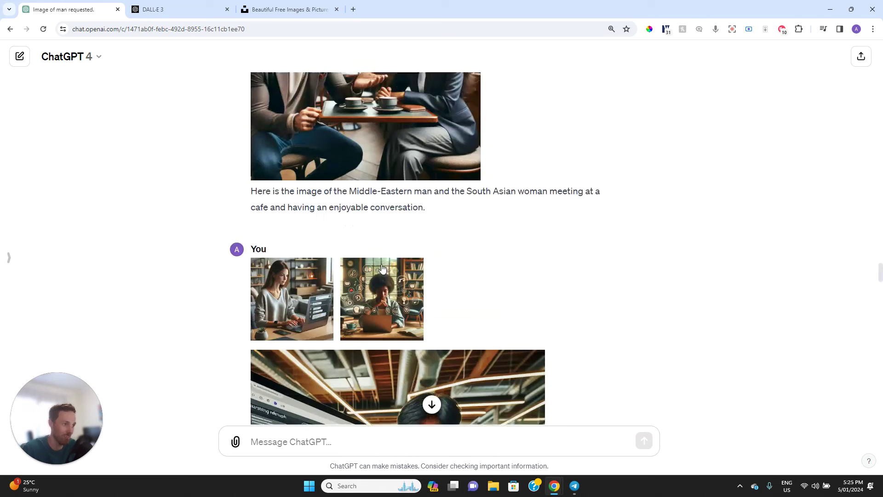
{"action": "scroll", "coordinate": [382, 268], "scroll_direction": "up", "scroll_amount": 5}
{"action": "scroll", "coordinate": [382, 269], "scroll_direction": "down", "scroll_amount": 9}
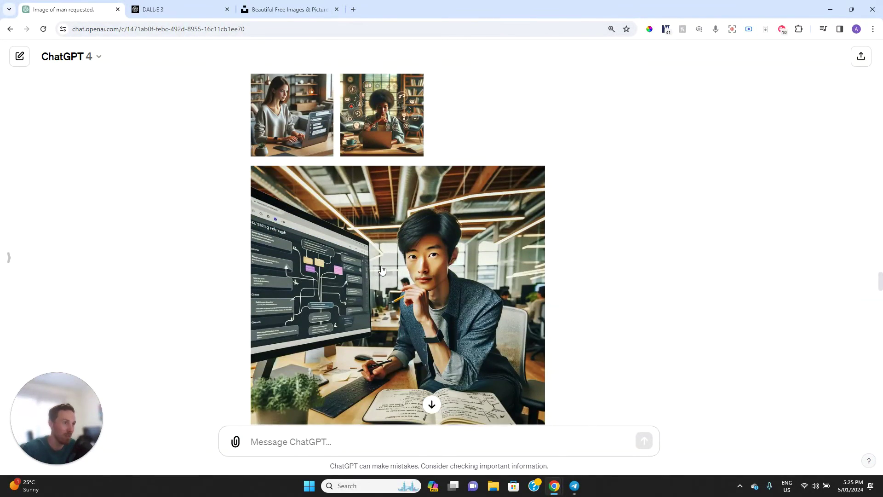
{"action": "scroll", "coordinate": [382, 270], "scroll_direction": "down", "scroll_amount": 14}
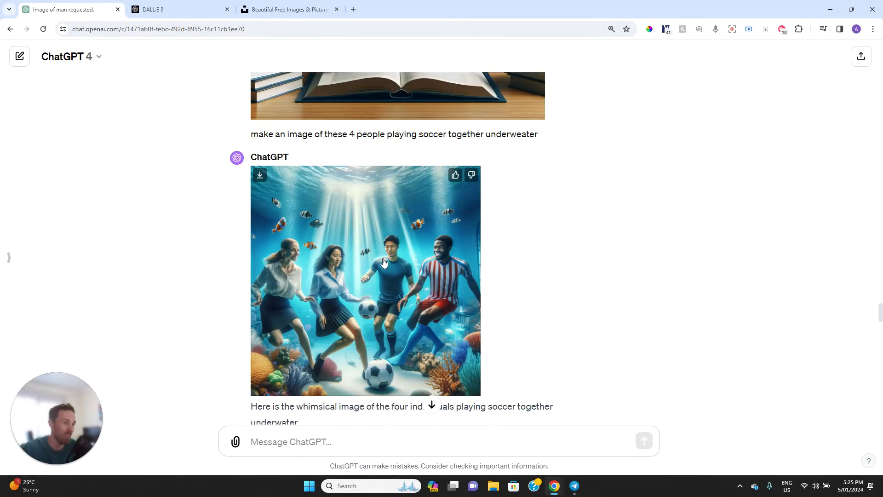
{"action": "scroll", "coordinate": [383, 262], "scroll_direction": "down", "scroll_amount": 2}
{"action": "scroll", "coordinate": [383, 262], "scroll_direction": "up", "scroll_amount": 15}
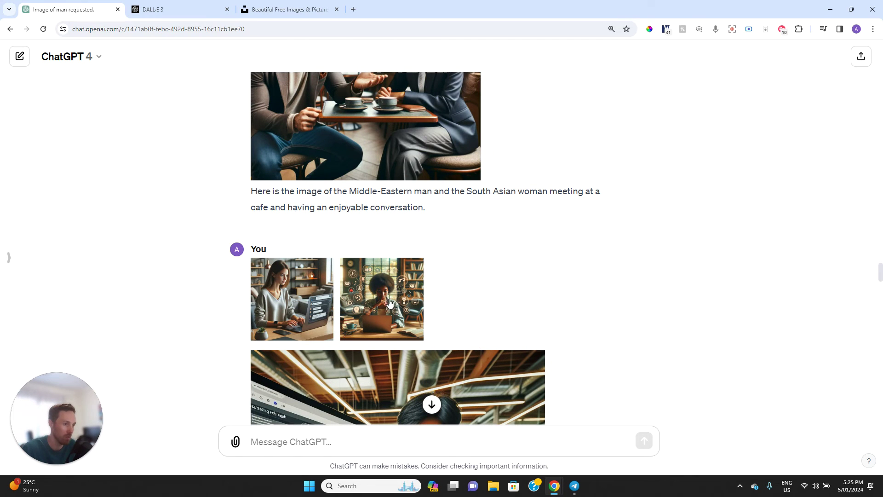
{"action": "scroll", "coordinate": [388, 302], "scroll_direction": "down", "scroll_amount": 15}
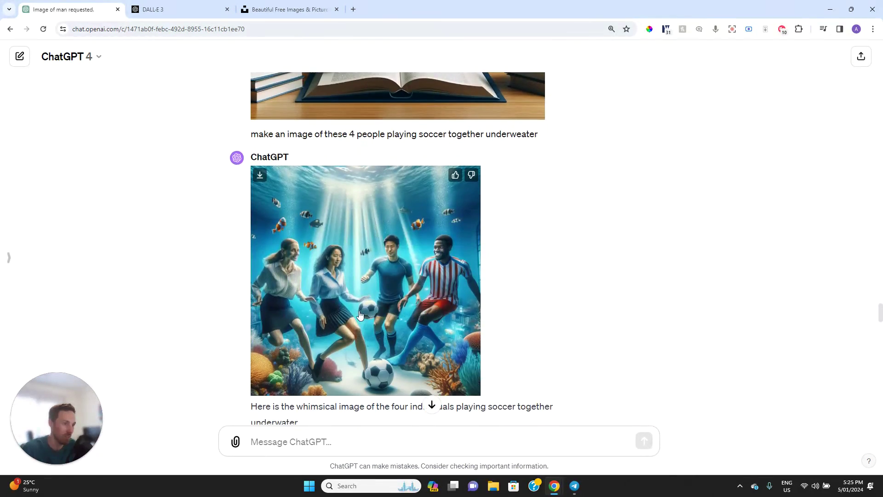
{"action": "scroll", "coordinate": [360, 315], "scroll_direction": "down", "scroll_amount": 1}
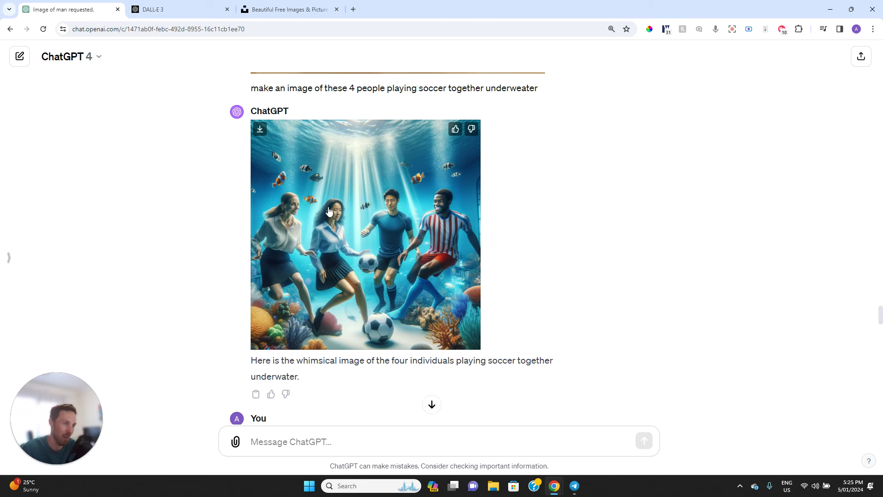
{"action": "scroll", "coordinate": [326, 269], "scroll_direction": "up", "scroll_amount": 4}
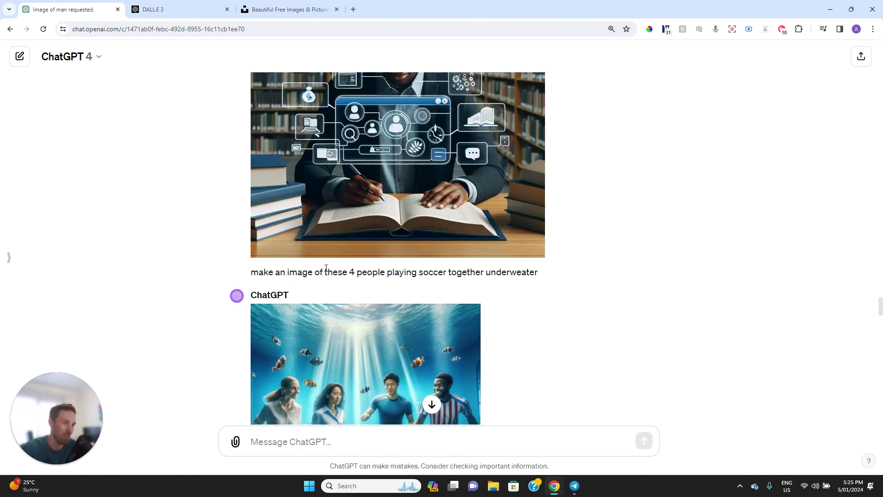
{"action": "scroll", "coordinate": [327, 268], "scroll_direction": "up", "scroll_amount": 14}
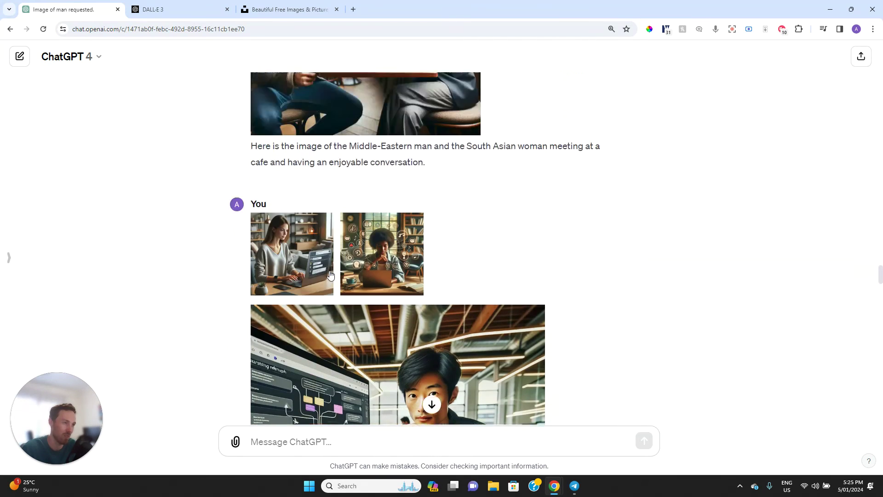
{"action": "scroll", "coordinate": [330, 275], "scroll_direction": "up", "scroll_amount": 2}
{"action": "scroll", "coordinate": [330, 275], "scroll_direction": "down", "scroll_amount": 12}
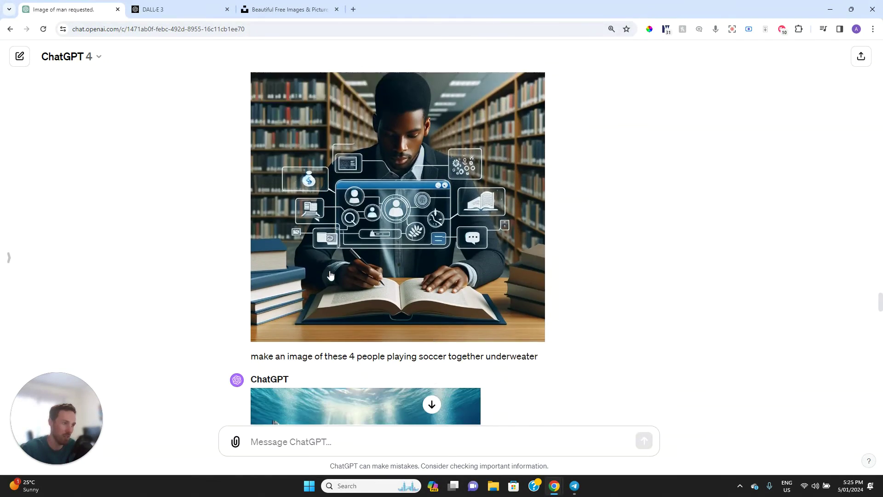
{"action": "scroll", "coordinate": [330, 274], "scroll_direction": "down", "scroll_amount": 5}
{"action": "scroll", "coordinate": [329, 274], "scroll_direction": "down", "scroll_amount": 3}
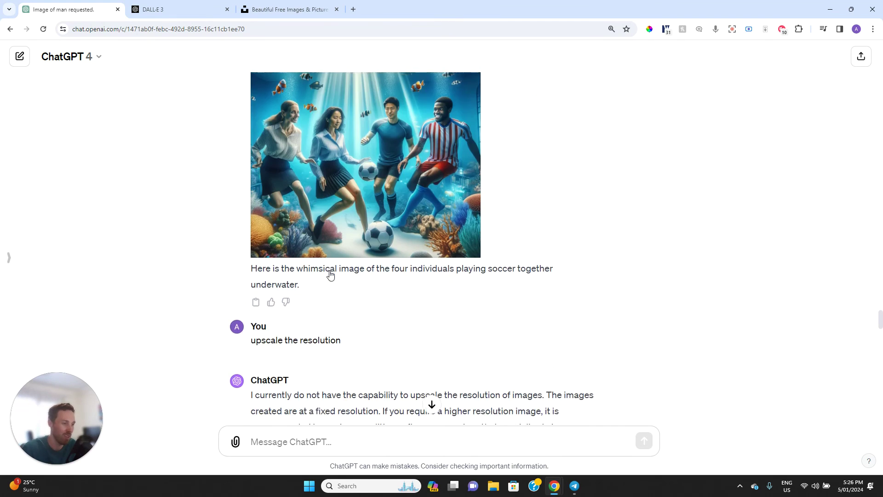
{"action": "scroll", "coordinate": [330, 275], "scroll_direction": "down", "scroll_amount": 4}
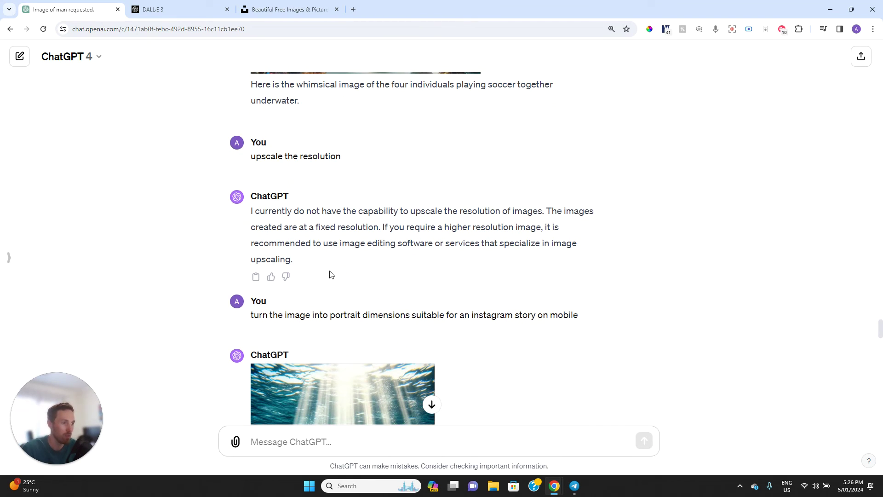
{"action": "scroll", "coordinate": [292, 195], "scroll_direction": "down", "scroll_amount": 1}
{"action": "scroll", "coordinate": [299, 229], "scroll_direction": "up", "scroll_amount": 6}
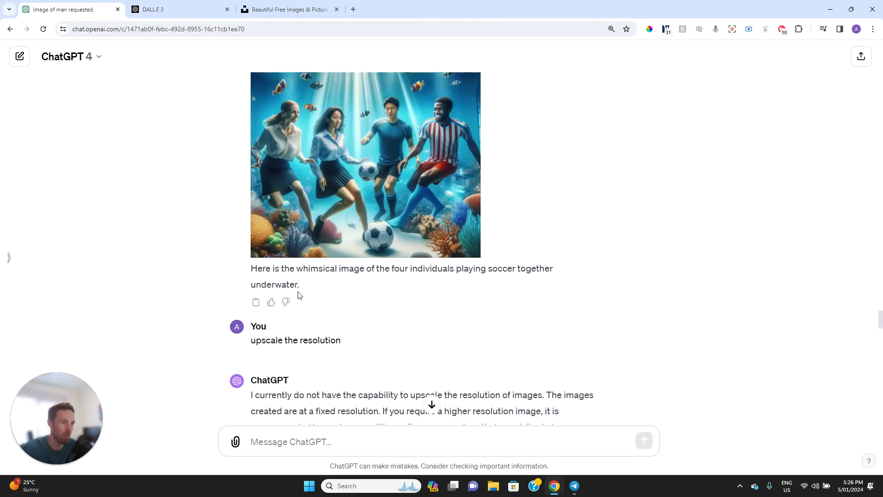
{"action": "scroll", "coordinate": [331, 254], "scroll_direction": "down", "scroll_amount": 1}
{"action": "scroll", "coordinate": [329, 255], "scroll_direction": "down", "scroll_amount": 7}
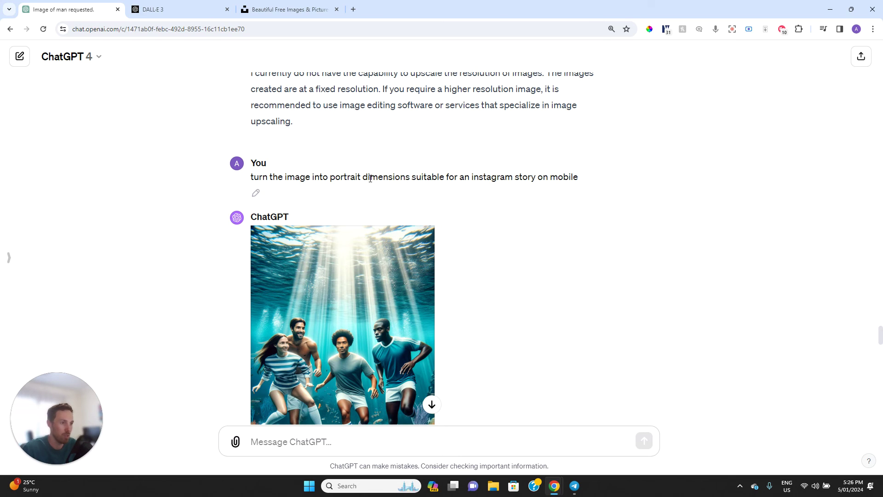
{"action": "scroll", "coordinate": [370, 178], "scroll_direction": "down", "scroll_amount": 3}
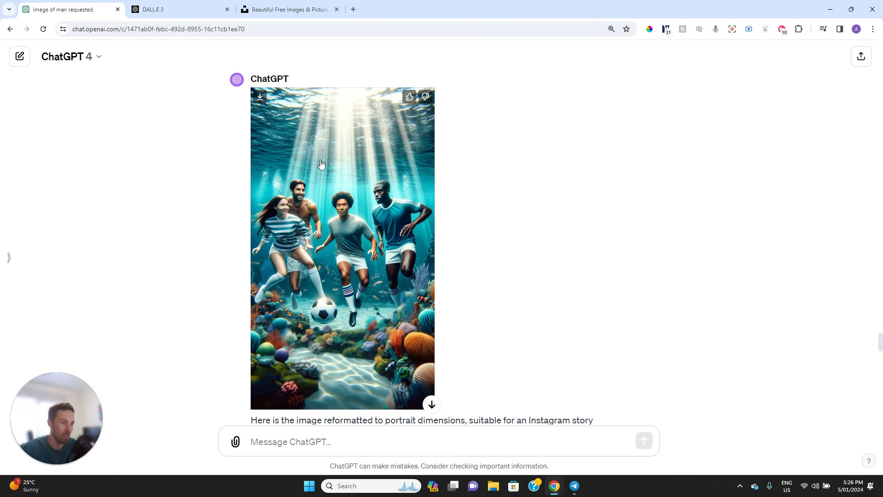
{"action": "scroll", "coordinate": [321, 164], "scroll_direction": "down", "scroll_amount": 2}
{"action": "scroll", "coordinate": [305, 184], "scroll_direction": "up", "scroll_amount": 3}
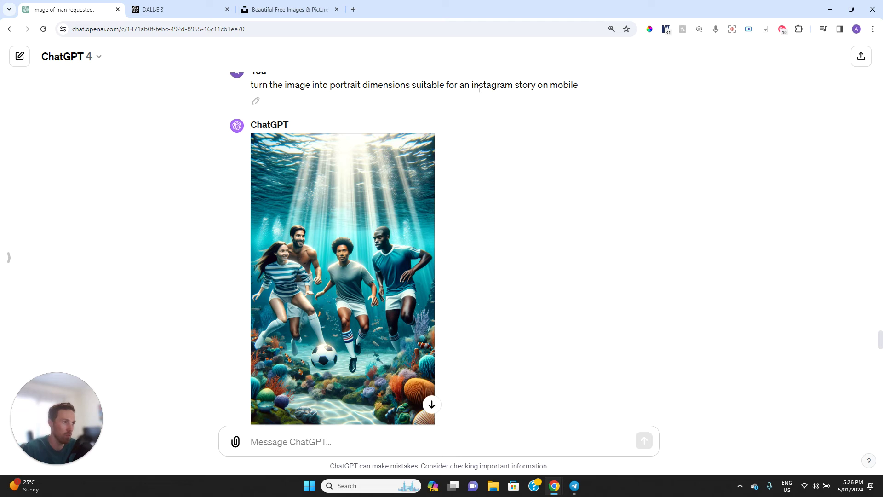
{"action": "scroll", "coordinate": [496, 171], "scroll_direction": "up", "scroll_amount": 9}
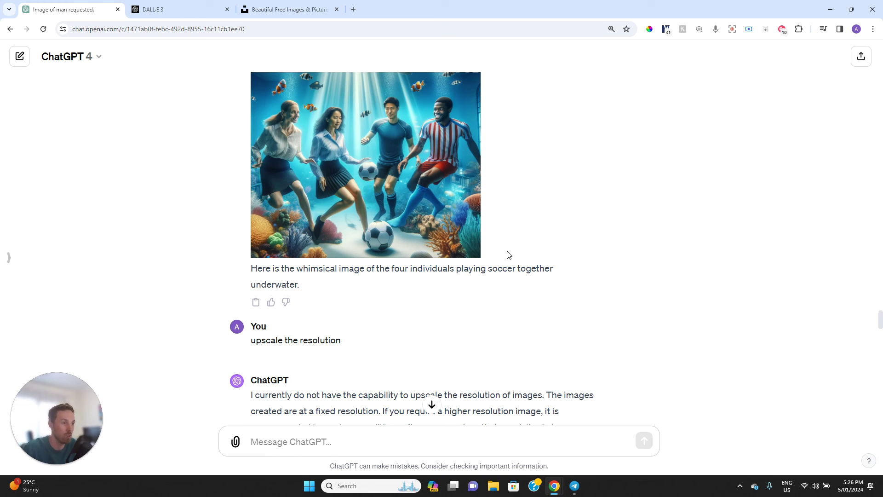
Step: Scroll past the dark and low-exposure lion images to the lion in strong natural light
{"action": "scroll", "coordinate": [454, 244], "scroll_direction": "down", "scroll_amount": 15}
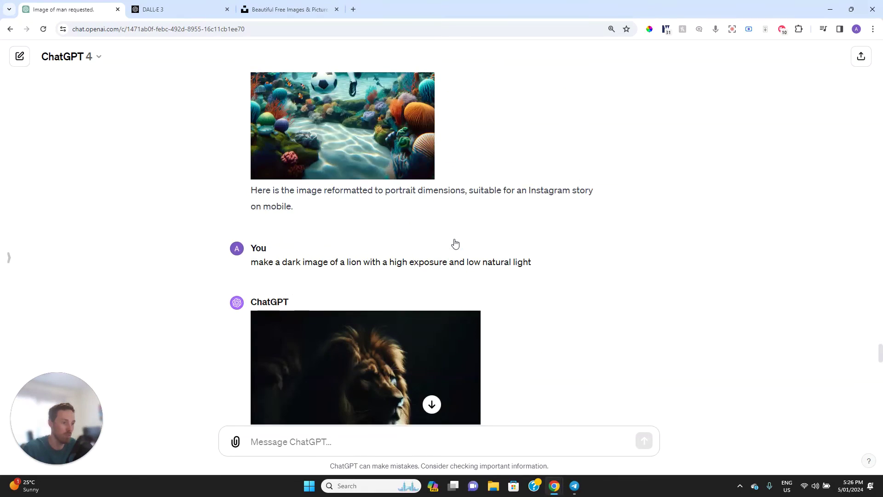
{"action": "scroll", "coordinate": [455, 244], "scroll_direction": "down", "scroll_amount": 3}
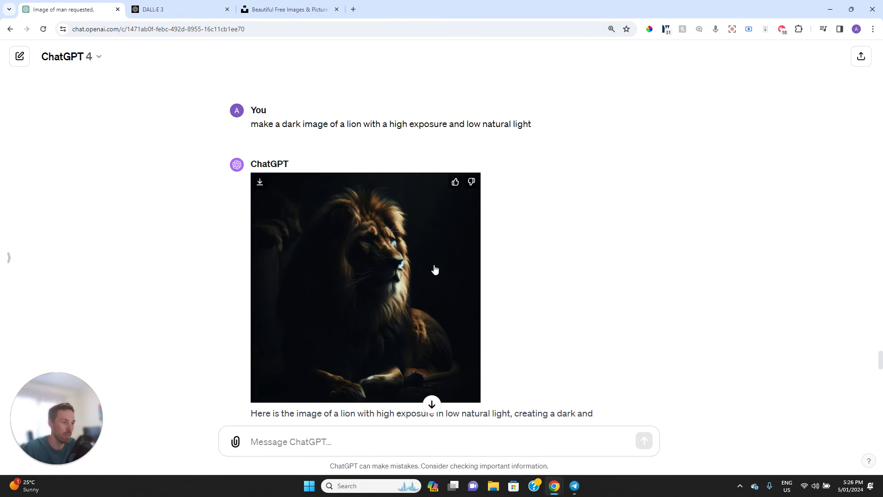
{"action": "scroll", "coordinate": [457, 278], "scroll_direction": "down", "scroll_amount": 9}
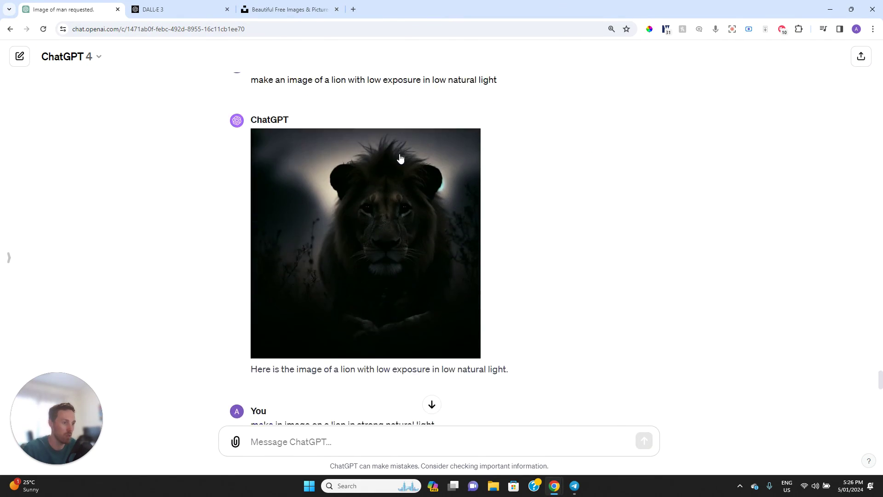
{"action": "scroll", "coordinate": [416, 180], "scroll_direction": "up", "scroll_amount": 7}
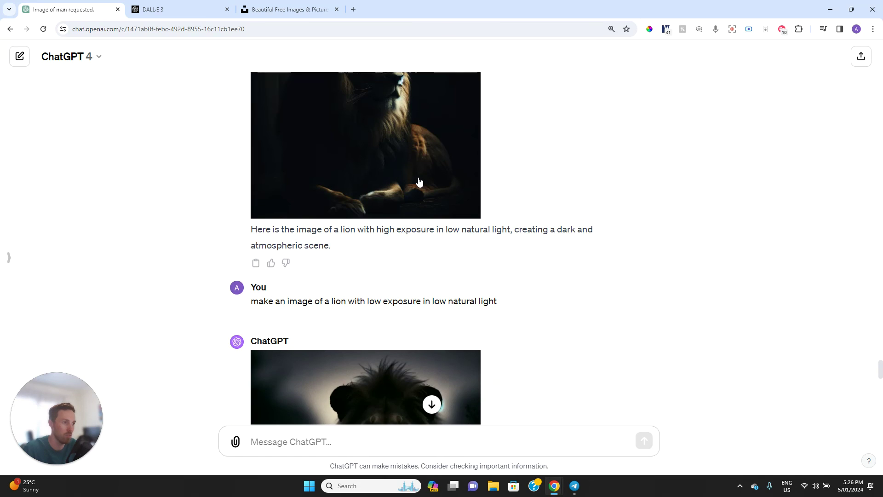
{"action": "scroll", "coordinate": [410, 181], "scroll_direction": "down", "scroll_amount": 7}
{"action": "scroll", "coordinate": [410, 182], "scroll_direction": "down", "scroll_amount": 6}
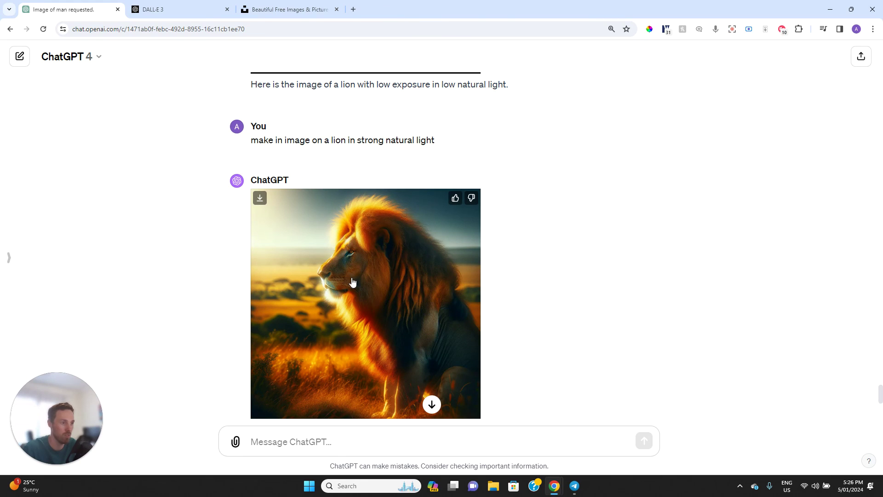
{"action": "scroll", "coordinate": [350, 280], "scroll_direction": "down", "scroll_amount": 6}
Step: Scroll to ChatGPT's course advice, highlight the cafe discussion paragraph, then clear it
{"action": "scroll", "coordinate": [362, 161], "scroll_direction": "down", "scroll_amount": 4}
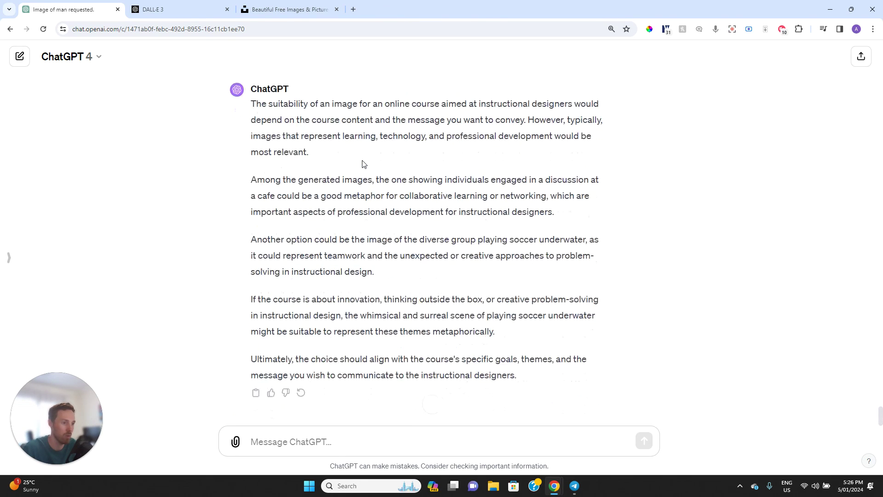
{"action": "scroll", "coordinate": [363, 164], "scroll_direction": "up", "scroll_amount": 3}
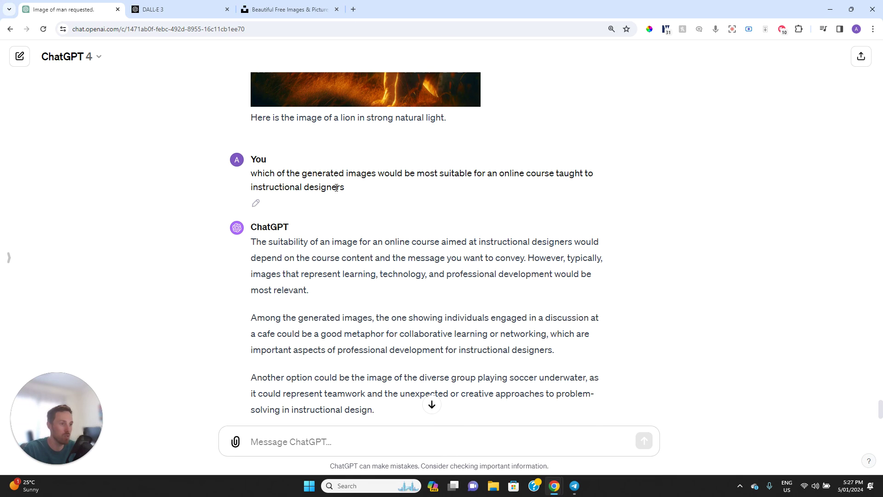
{"action": "scroll", "coordinate": [337, 188], "scroll_direction": "down", "scroll_amount": 2}
{"action": "scroll", "coordinate": [285, 123], "scroll_direction": "up", "scroll_amount": 1}
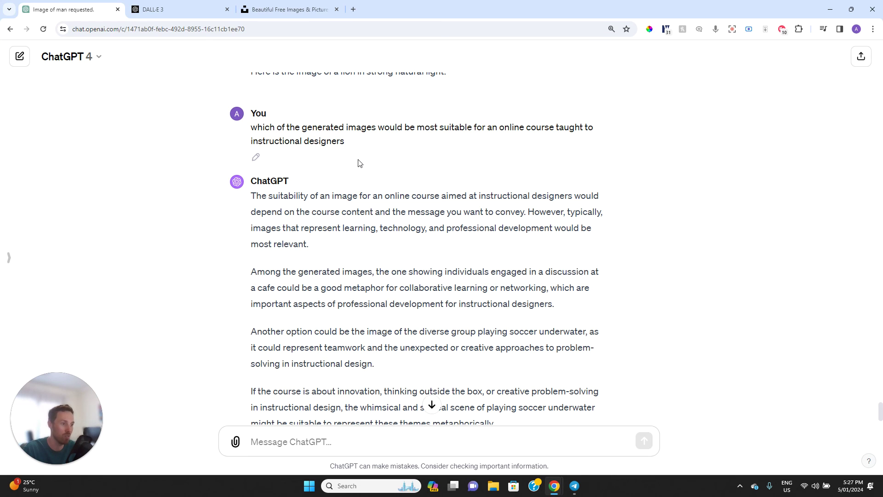
{"action": "scroll", "coordinate": [322, 147], "scroll_direction": "down", "scroll_amount": 2}
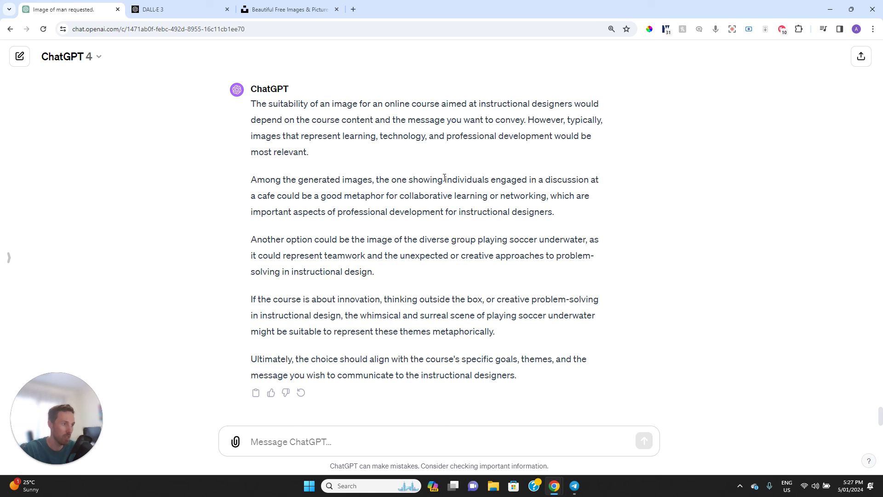
{"action": "left_click_drag", "start_coordinate": [444, 180], "coordinate": [566, 211]}
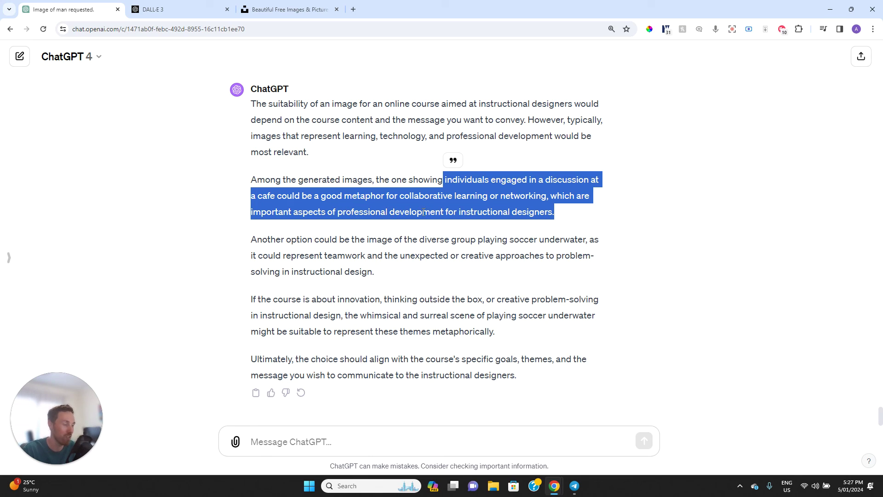
{"action": "left_click", "coordinate": [422, 210]}
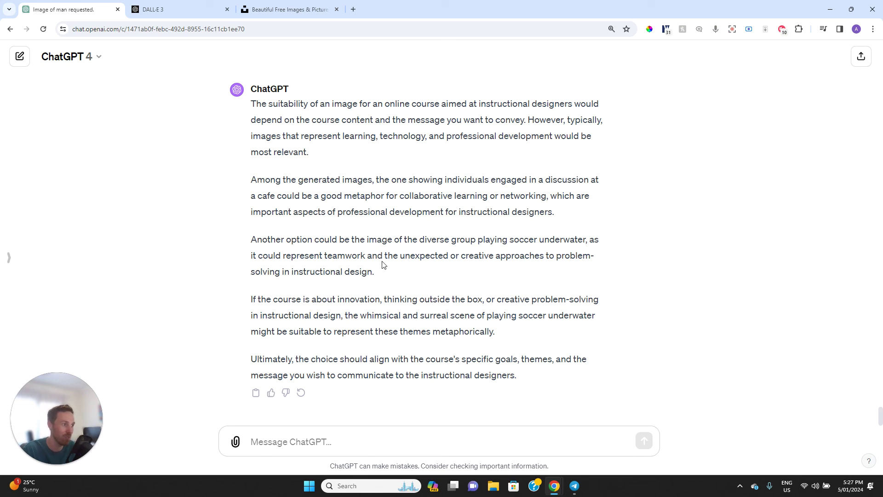
Step: Highlight the paragraph saying underwater soccer could represent teamwork and creative problem-solving
{"action": "left_click_drag", "start_coordinate": [270, 244], "coordinate": [477, 278]}
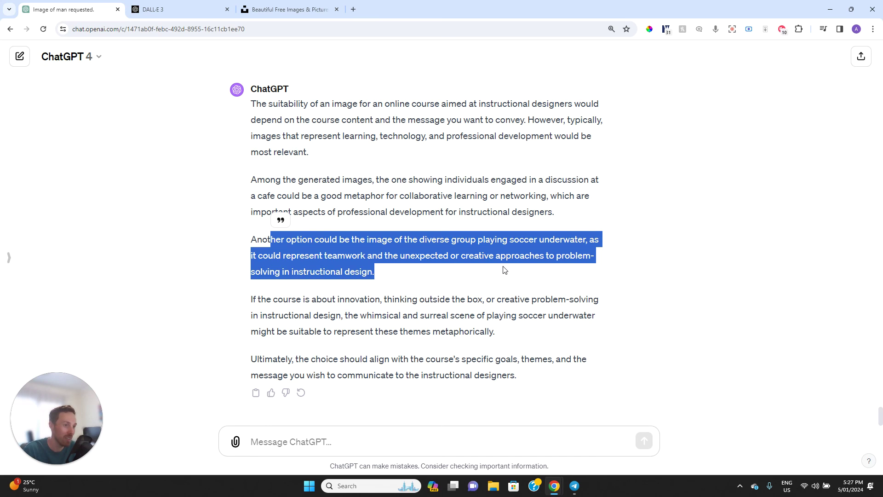
{"action": "scroll", "coordinate": [479, 257], "scroll_direction": "up", "scroll_amount": 3}
{"action": "scroll", "coordinate": [479, 262], "scroll_direction": "down", "scroll_amount": 1}
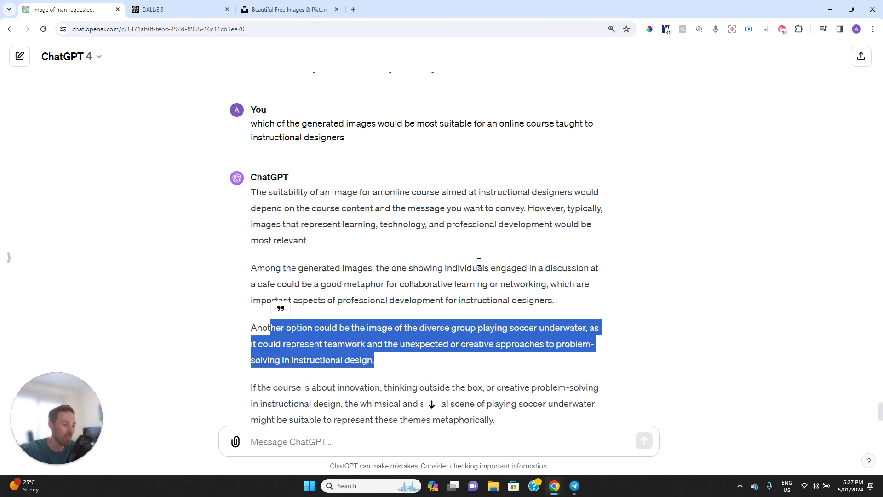
{"action": "scroll", "coordinate": [479, 262], "scroll_direction": "down", "scroll_amount": 2}
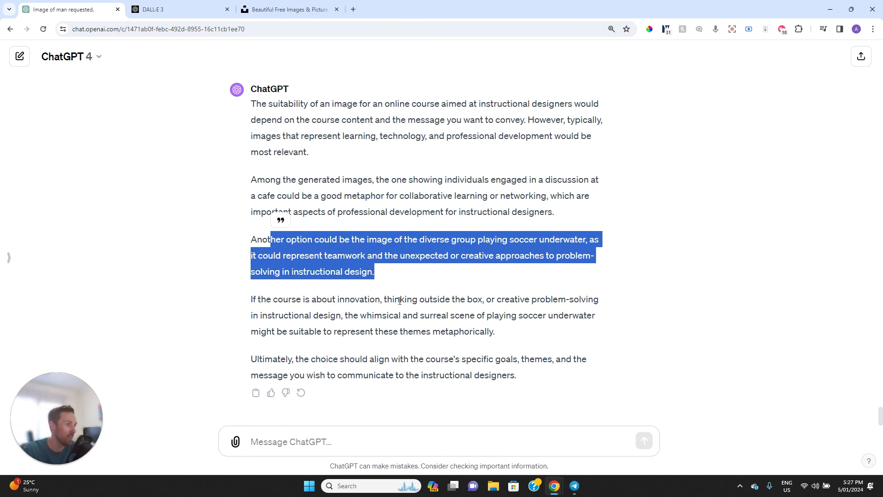
{"action": "scroll", "coordinate": [433, 297], "scroll_direction": "up", "scroll_amount": 2}
Step: Scroll up past earlier images and back down to the four-person underwater soccer image
{"action": "scroll", "coordinate": [375, 303], "scroll_direction": "up", "scroll_amount": 6}
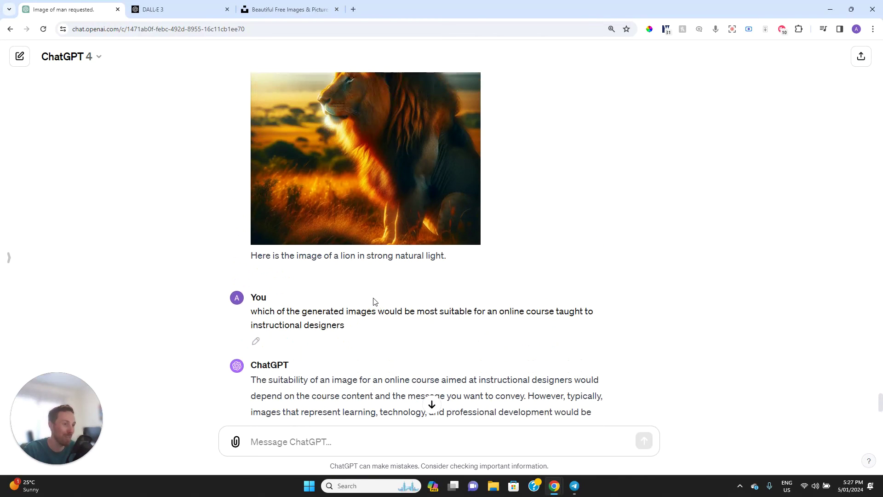
{"action": "scroll", "coordinate": [373, 307], "scroll_direction": "up", "scroll_amount": 20}
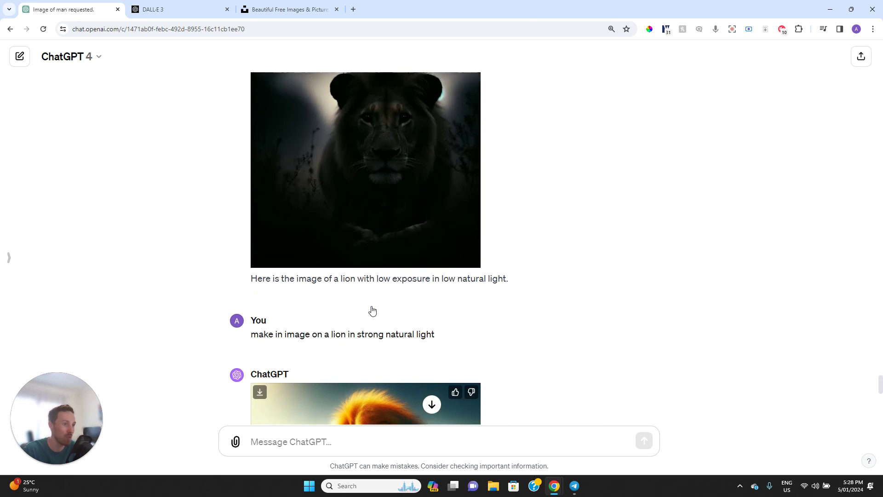
{"action": "scroll", "coordinate": [375, 305], "scroll_direction": "up", "scroll_amount": 20}
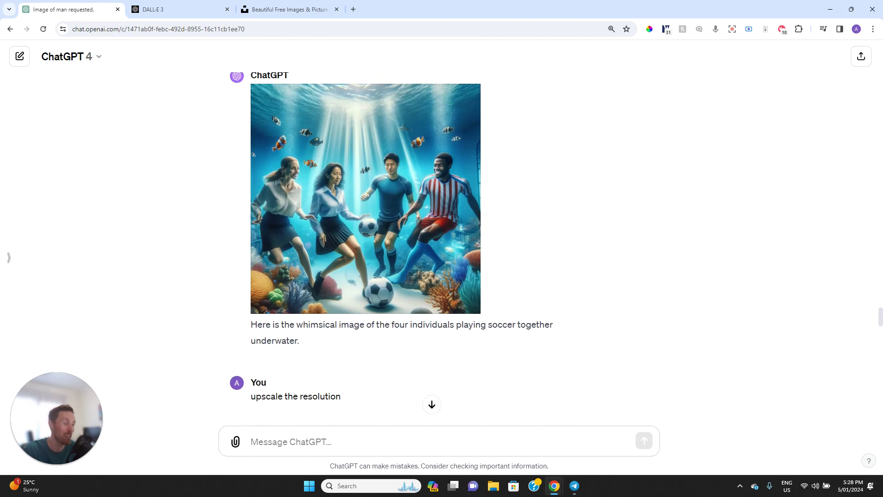
{"action": "scroll", "coordinate": [367, 308], "scroll_direction": "up", "scroll_amount": 20}
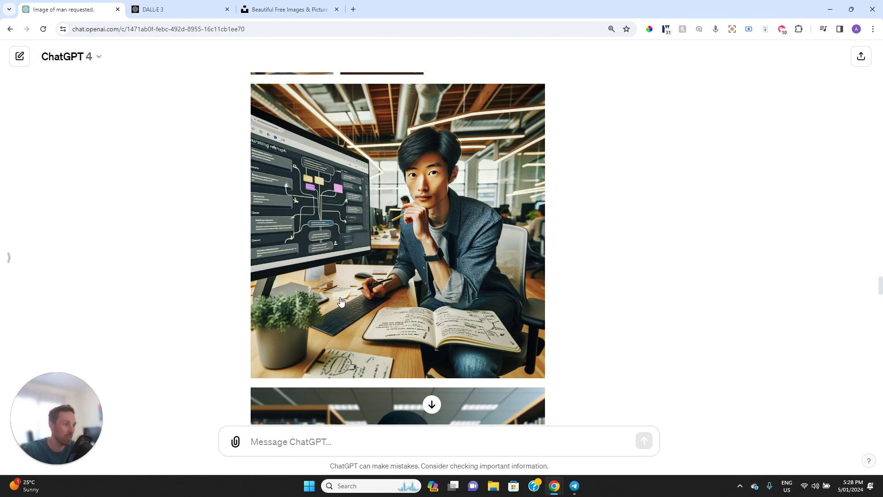
{"action": "scroll", "coordinate": [337, 294], "scroll_direction": "down", "scroll_amount": 4}
{"action": "scroll", "coordinate": [335, 289], "scroll_direction": "down", "scroll_amount": 2}
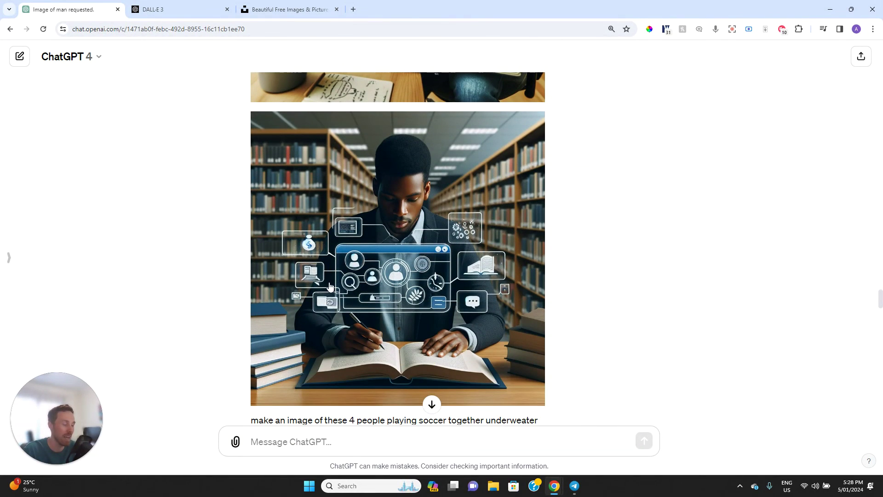
{"action": "scroll", "coordinate": [329, 286], "scroll_direction": "down", "scroll_amount": 8}
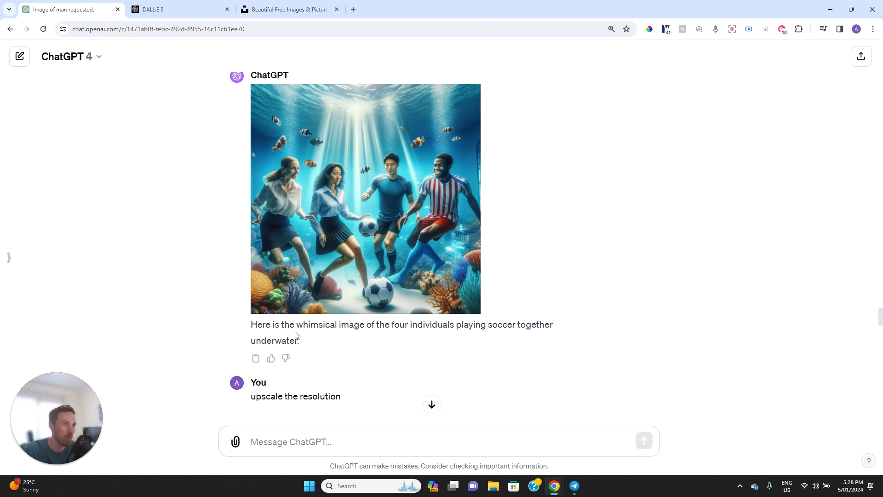
{"action": "mouse_move", "coordinate": [351, 190]}
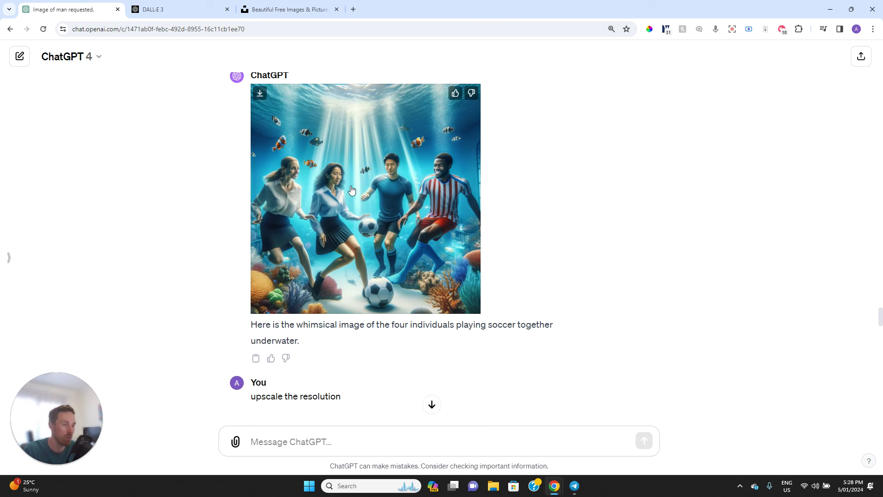